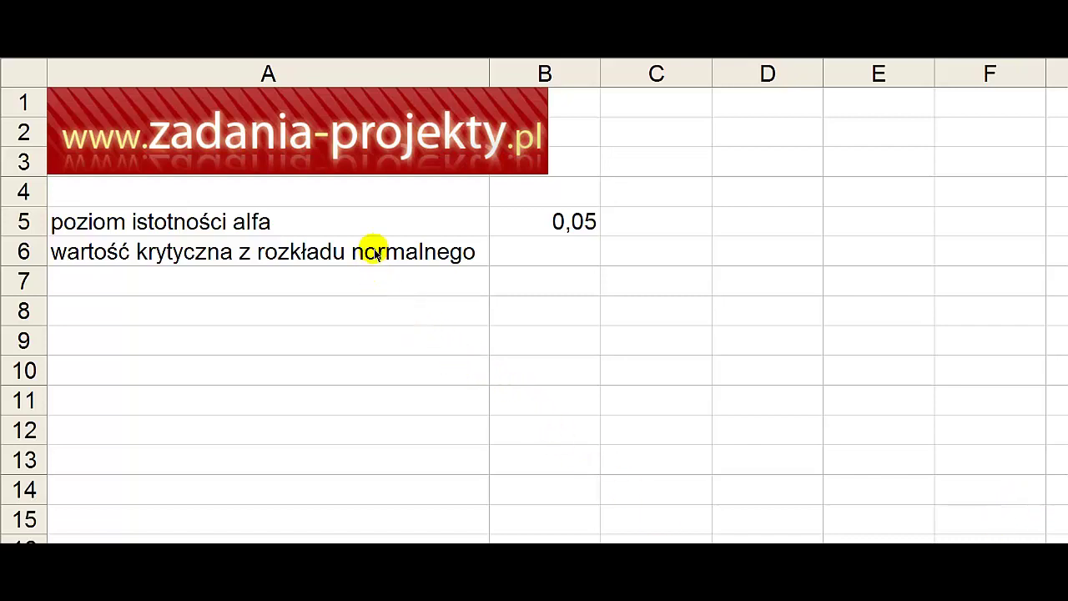
Select cell B6 to hold the critical value, after checking alpha in B5
left_click(515, 250)
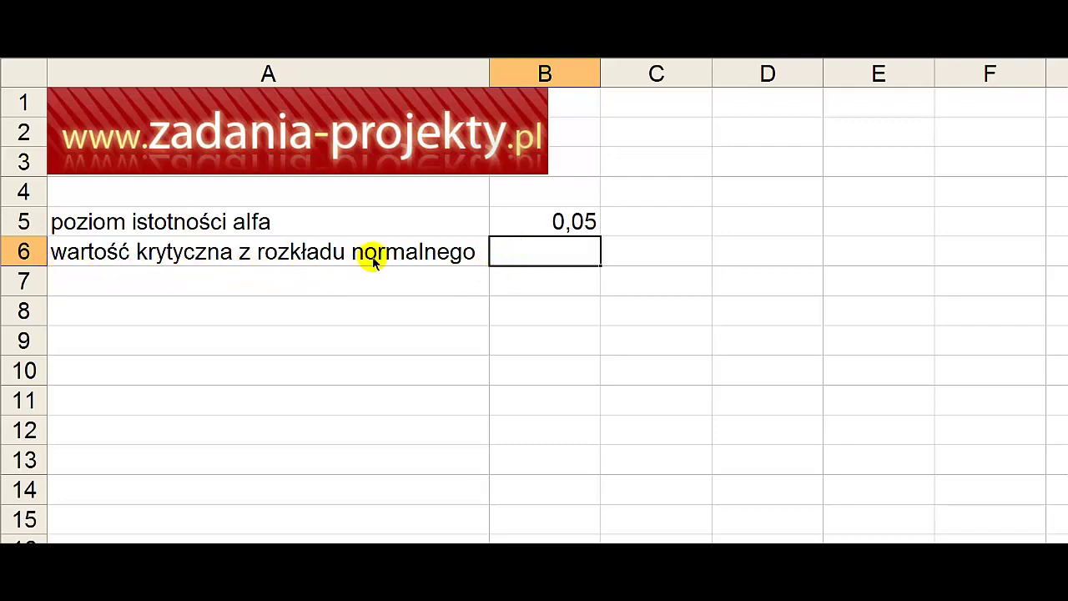
left_click(572, 225)
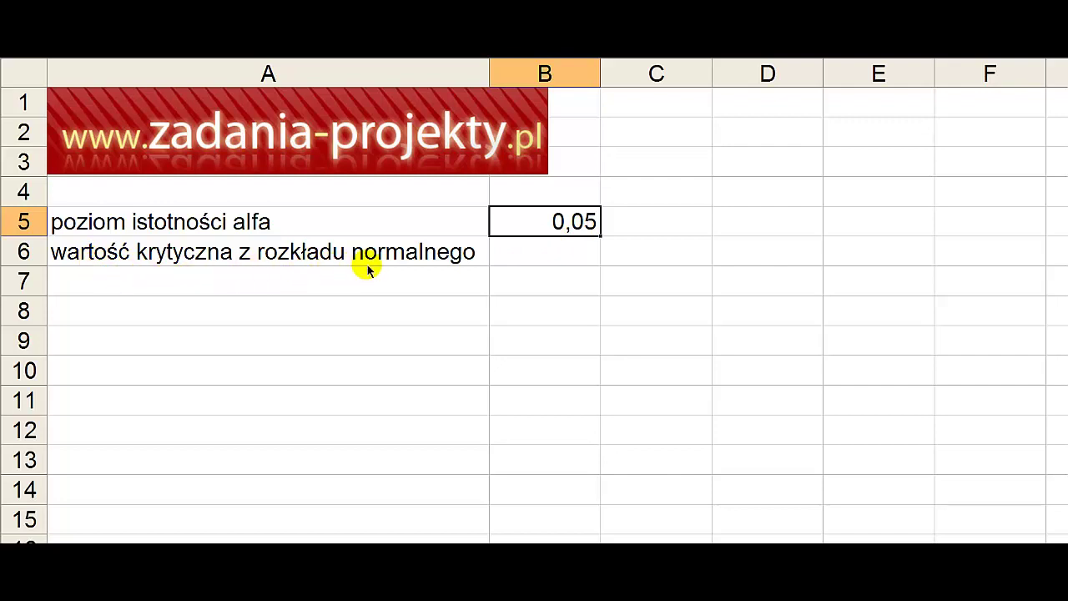
left_click(521, 252)
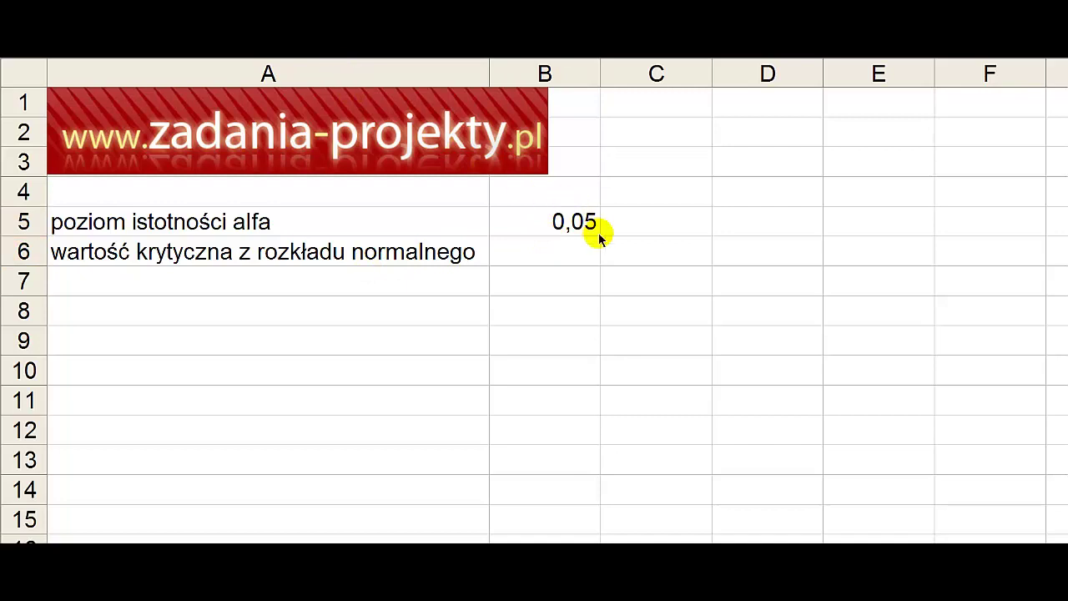
left_click(546, 254)
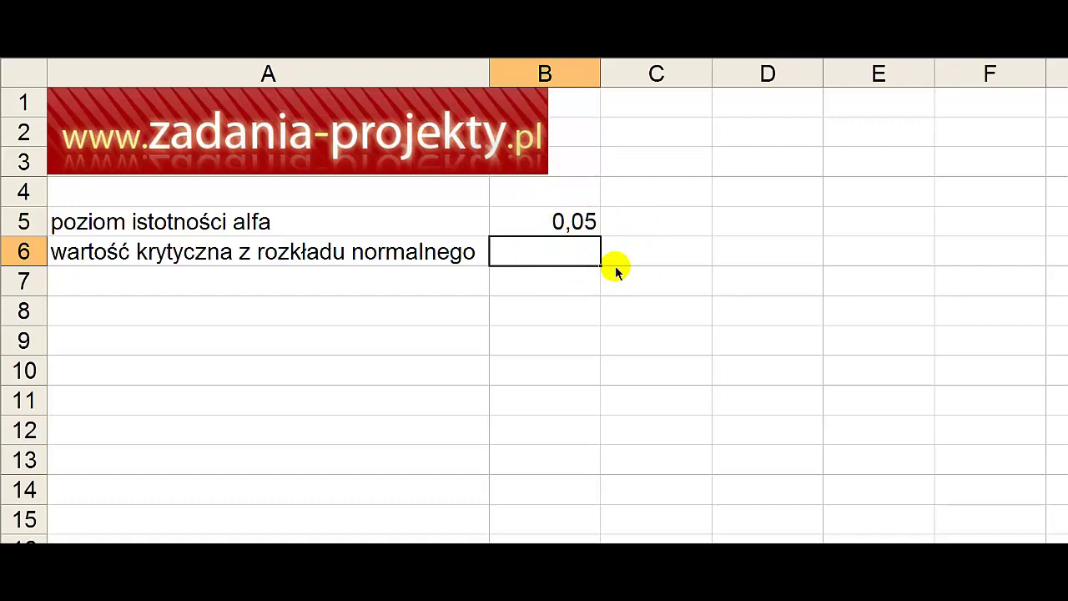
Type =rozkład.normalny.odw(1- into B6, correcting the function-name typo and dropping the B5 reference
type("=")
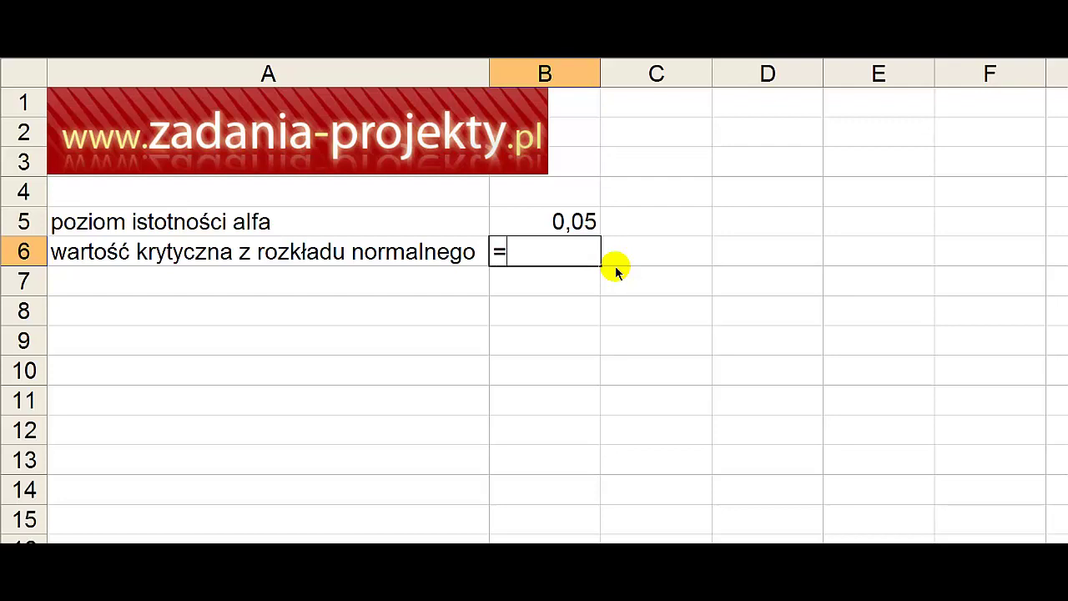
type("rozkład.")
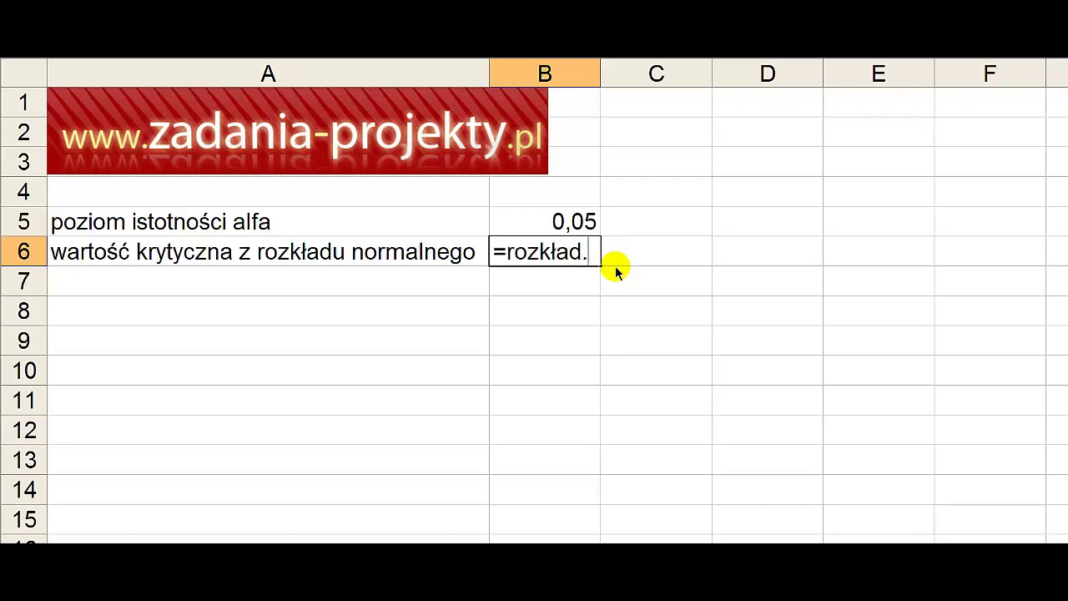
type("normalny")
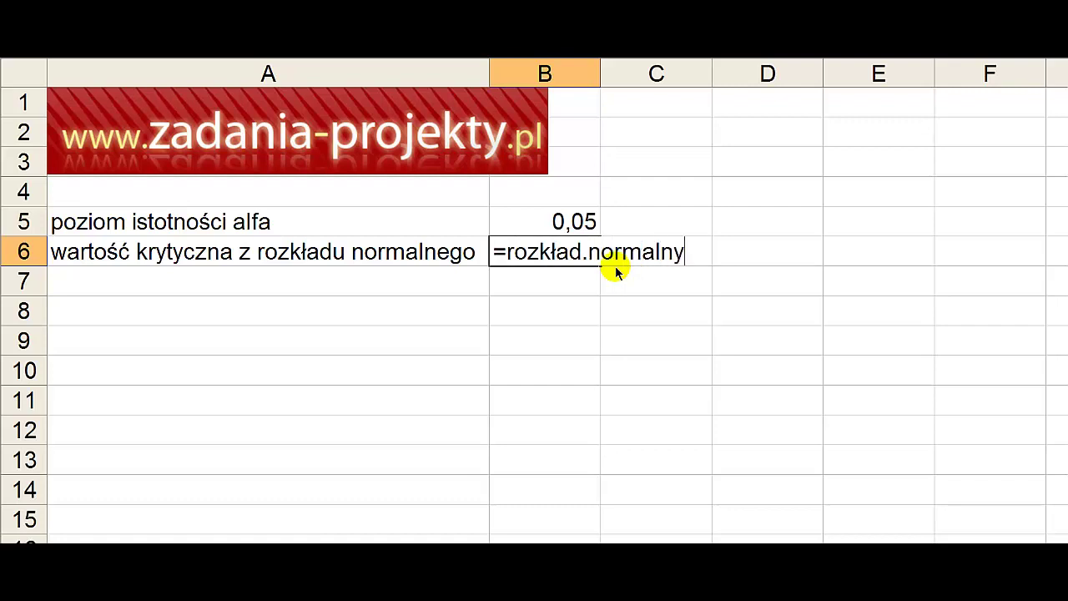
type(".odd")
type("w")
key("BackSpace")
key("BackSpace")
type("w")
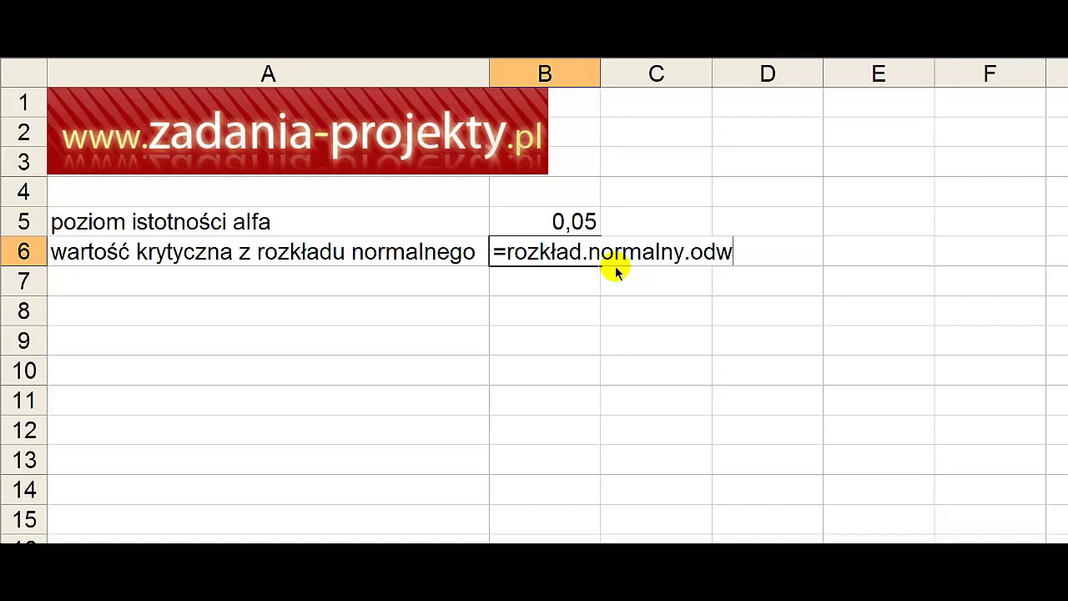
type("(")
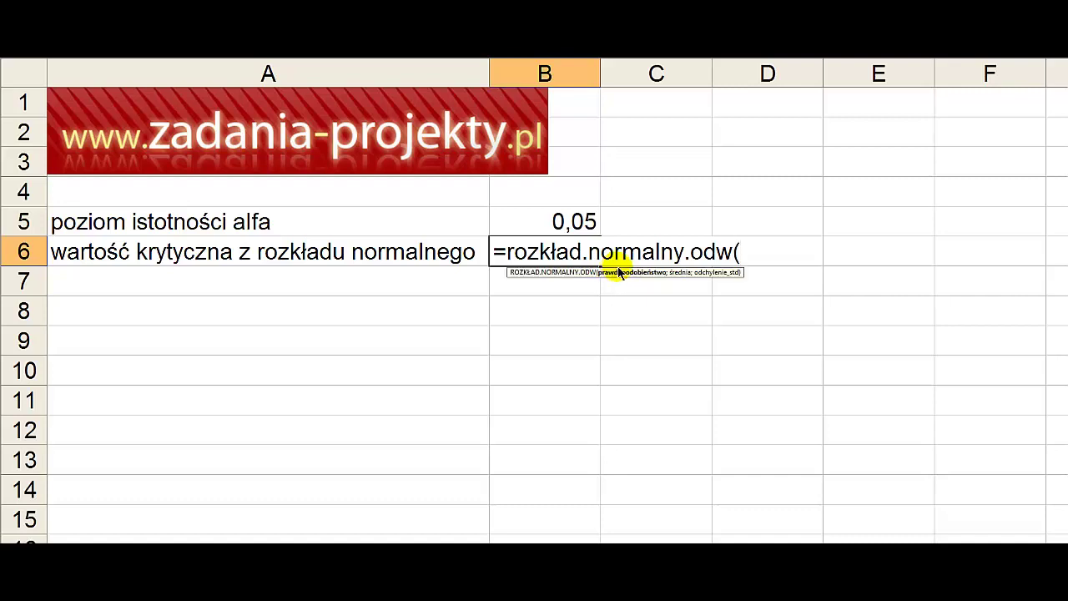
left_click(532, 225)
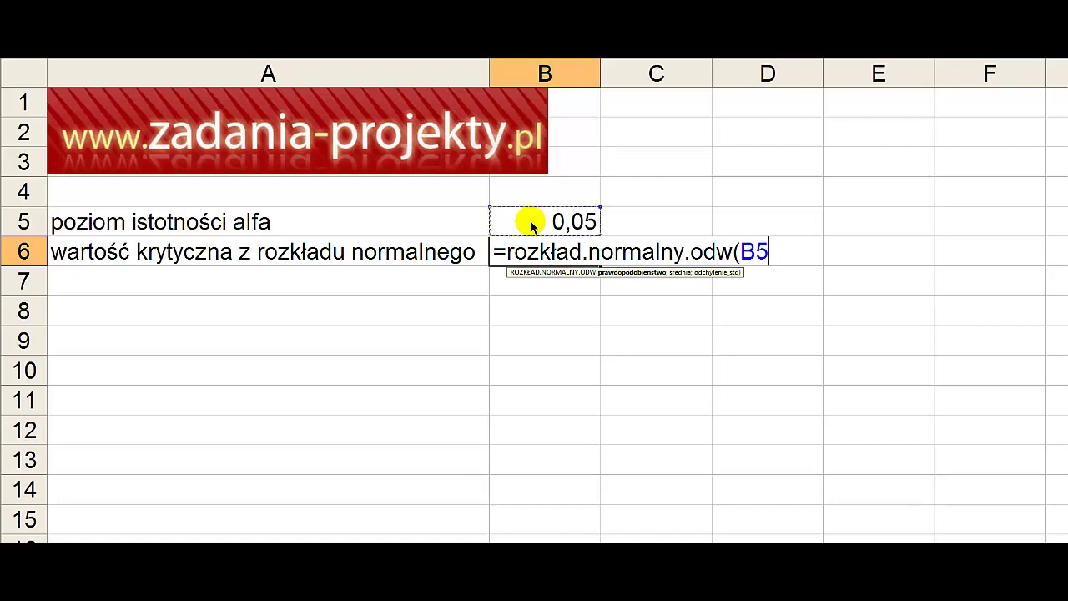
key("BackSpace")
key("BackSpace")
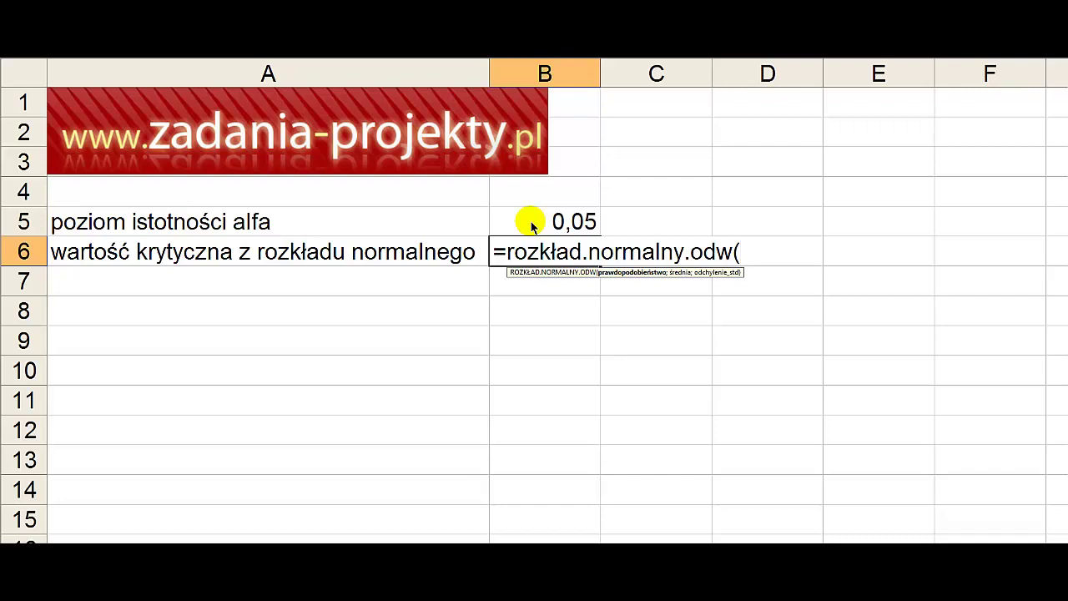
type("1-")
Enter the probability argument as 1-0,05/2, replacing the B5 reference with 0,05
left_click(531, 221)
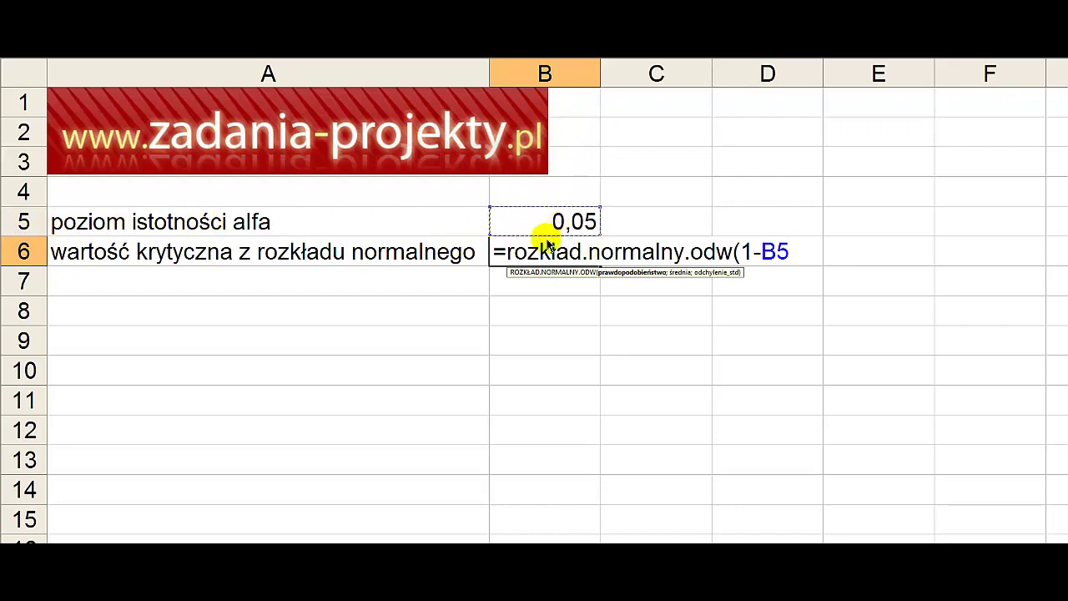
key("BackSpace")
key("BackSpace")
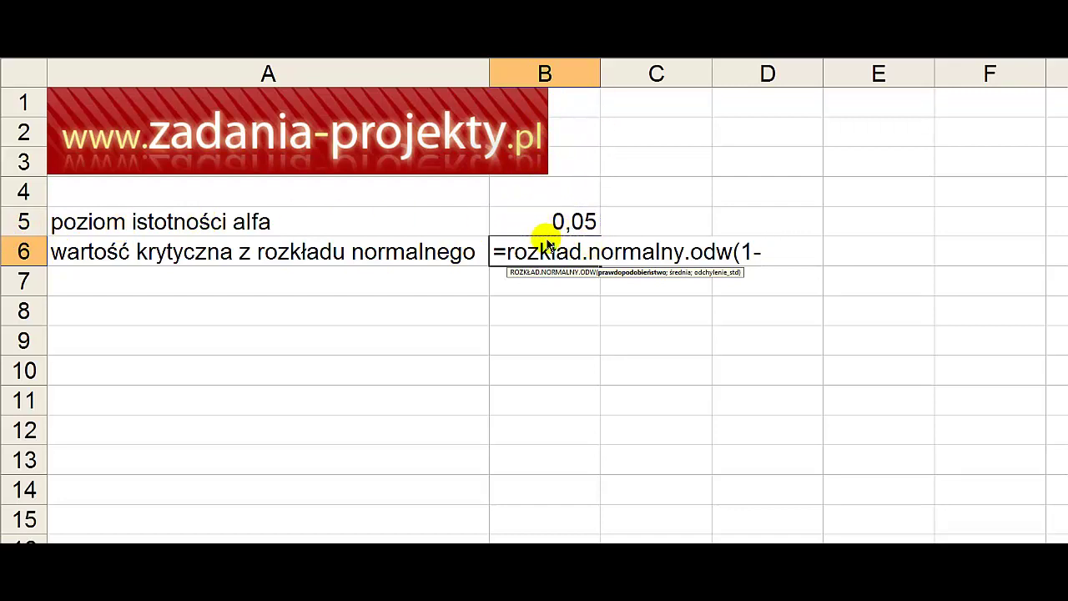
type("0,0")
type("5")
key("BackSpace")
key("BackSpace")
key("BackSpace")
key("BackSpace")
left_click(580, 221)
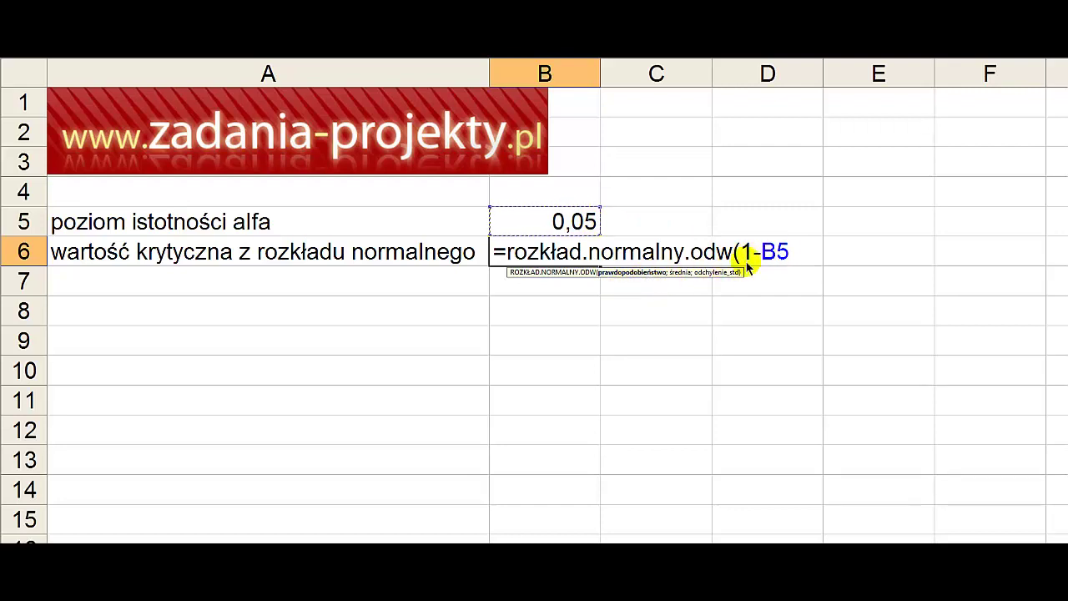
type("/2")
key("BackSpace")
key("BackSpace")
key("BackSpace")
key("BackSpace")
type("0,0")
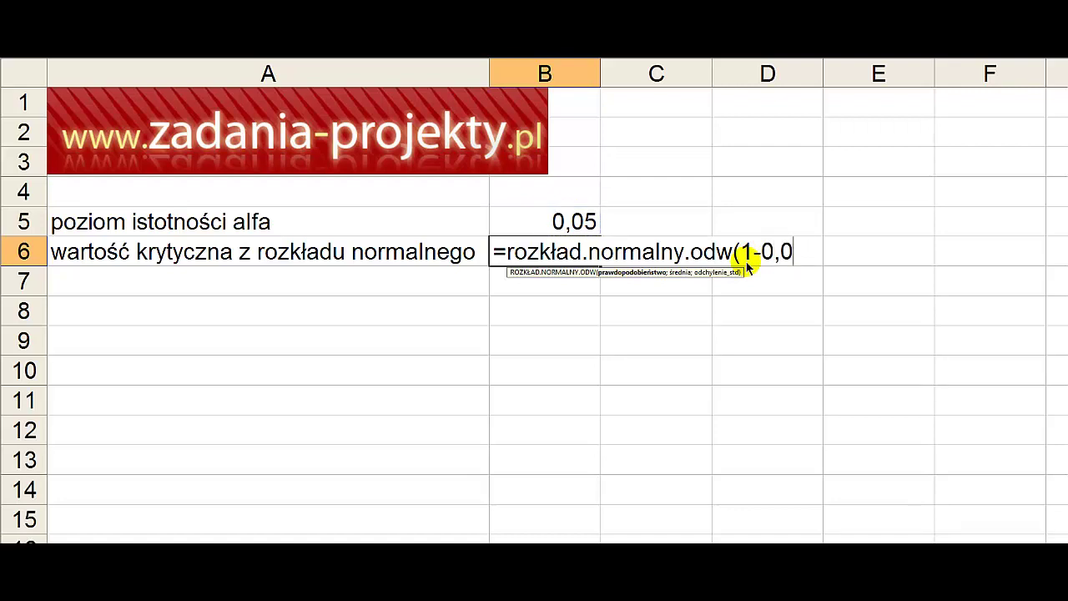
type("5/2")
type(";")
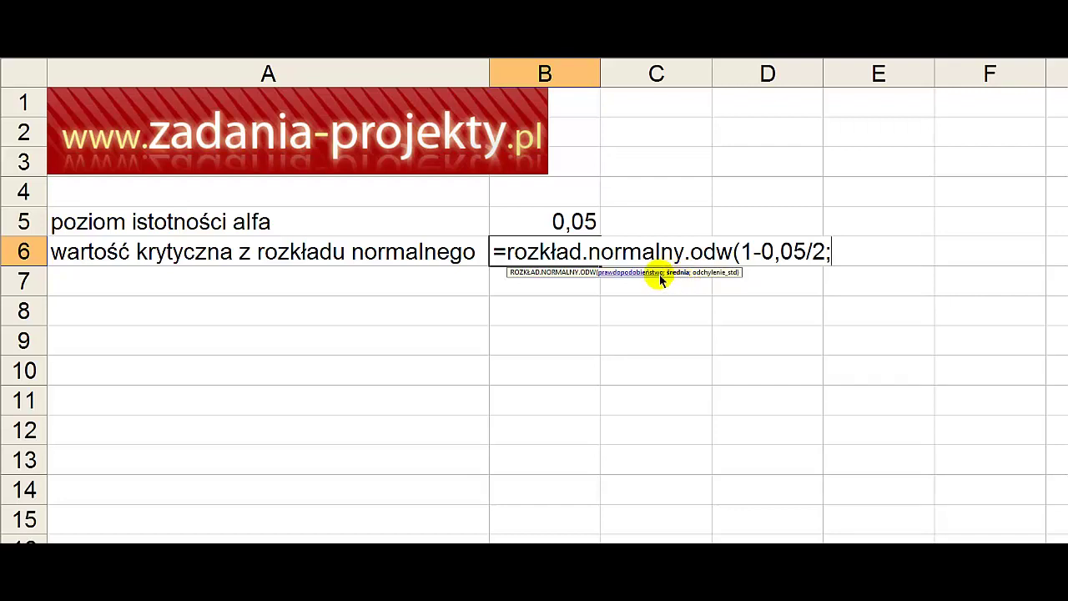
Add mean 0 and standard deviation 1, close the formula and return to B6
type("0")
type(";")
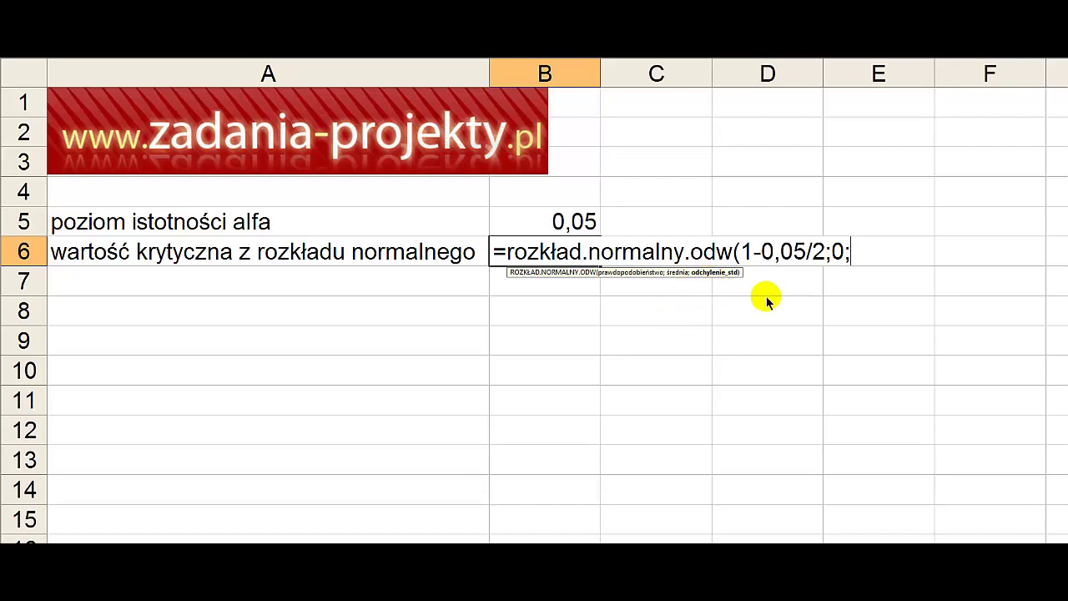
type("1")
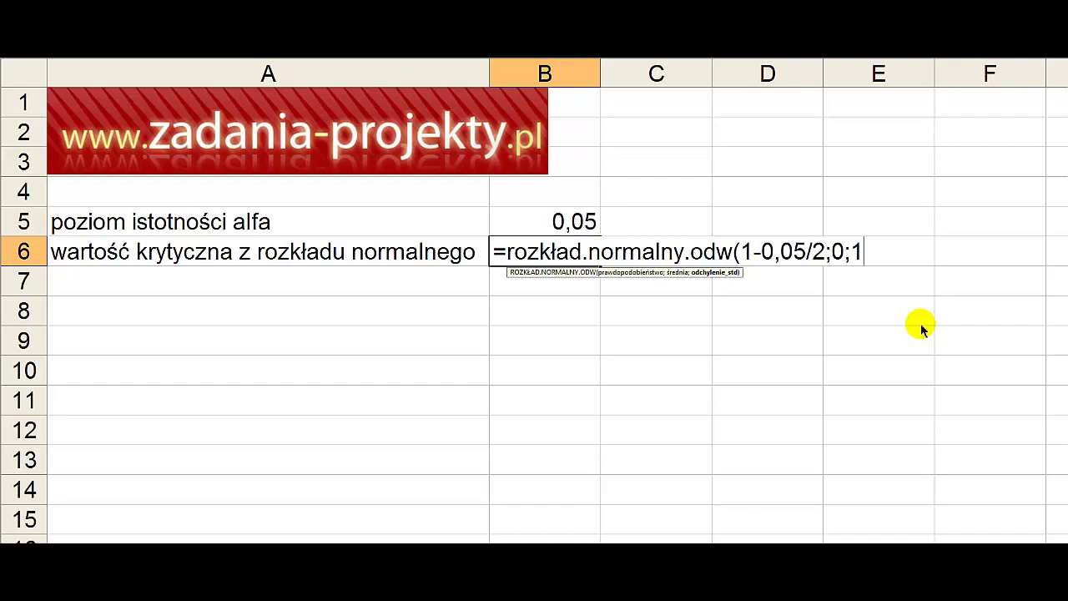
type(")")
key("Return")
key("Up")
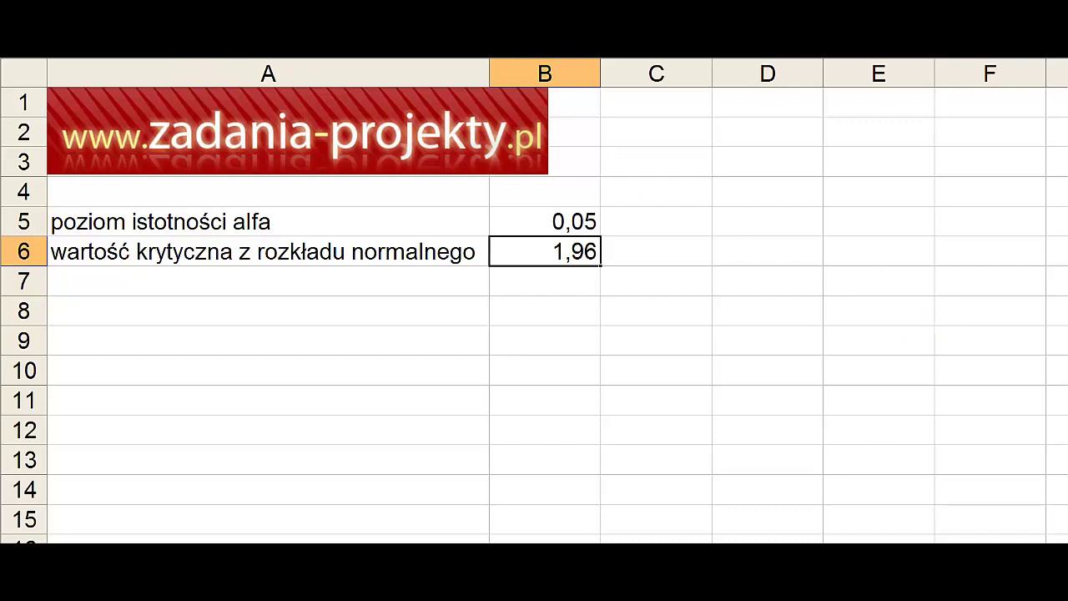
Show more then fewer decimal places of the 1,96 result, then delete it from B6
left_click(321, 46)
left_click(321, 46)
left_click(322, 46)
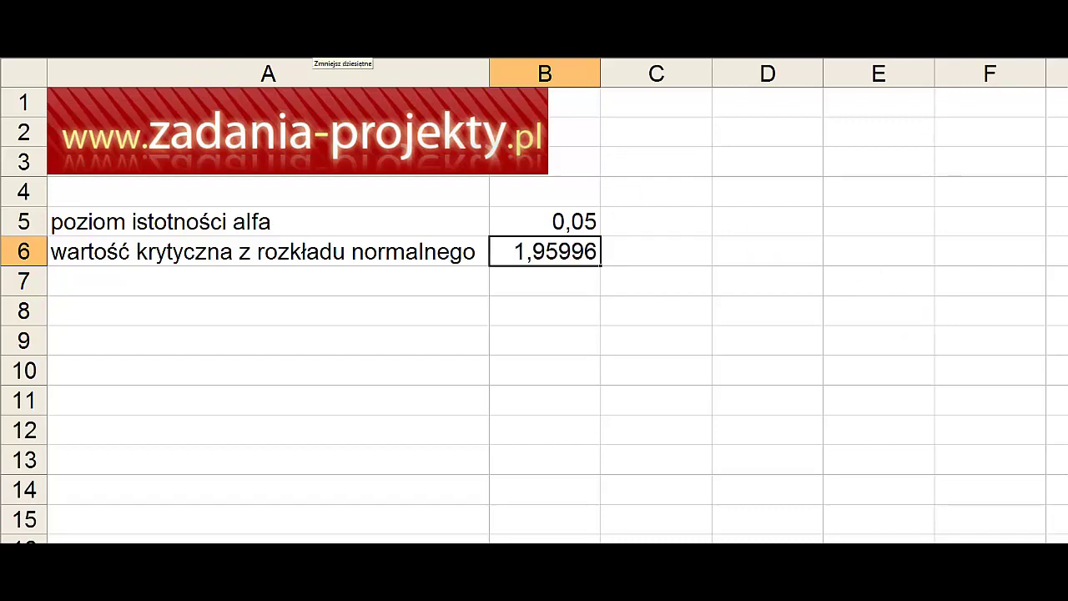
left_click(329, 46)
left_click(330, 46)
left_click(330, 46)
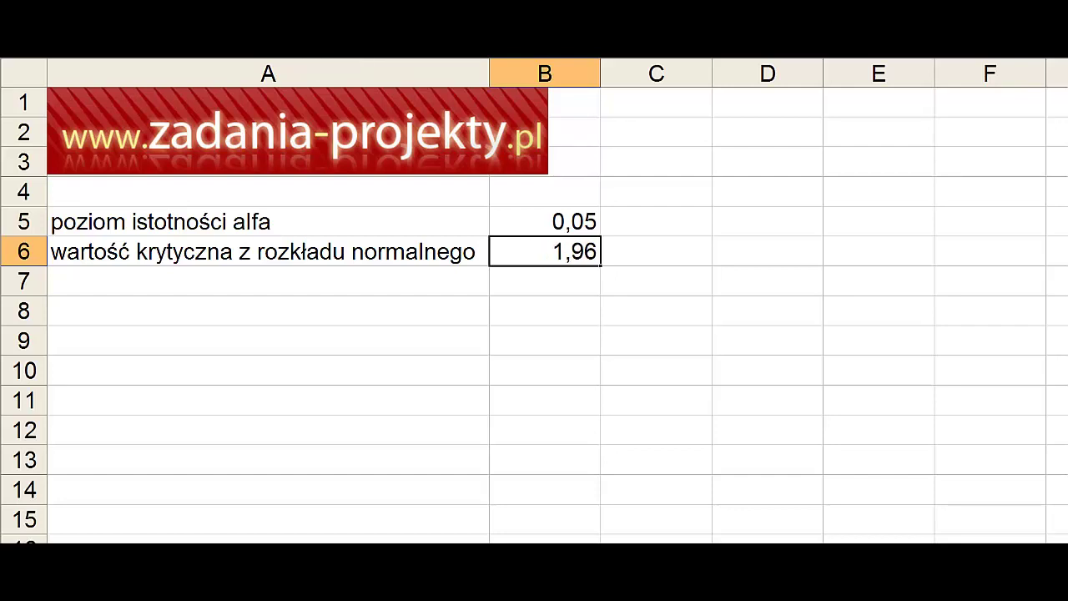
left_click(334, 49)
left_click(333, 48)
left_click(329, 49)
left_click(330, 48)
key("Delete")
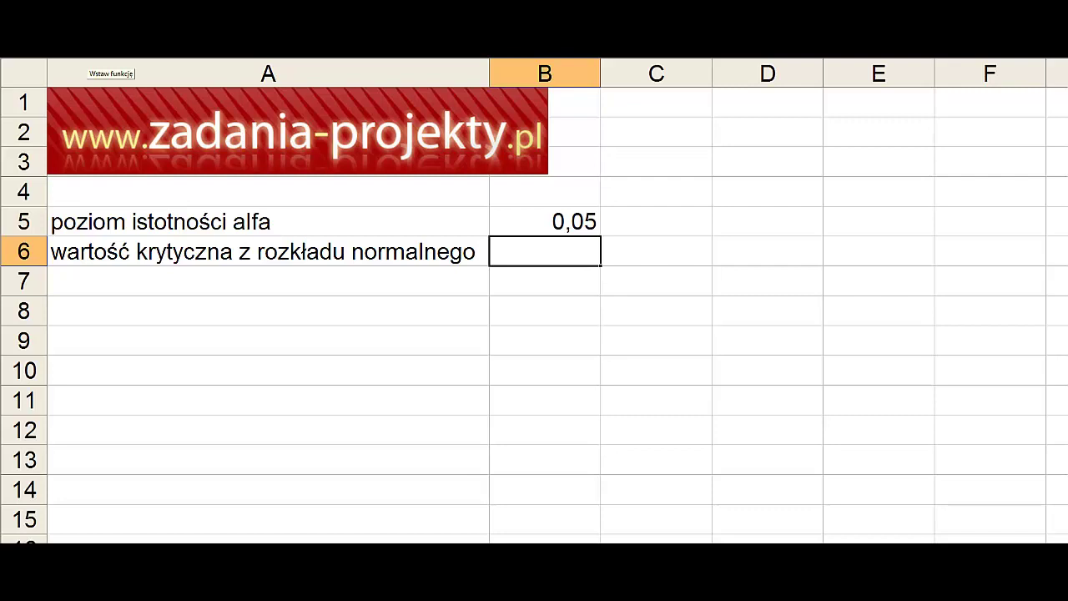
Open Insert Function for B6 and search for functions starting with 'rozkład'
left_click(104, 65)
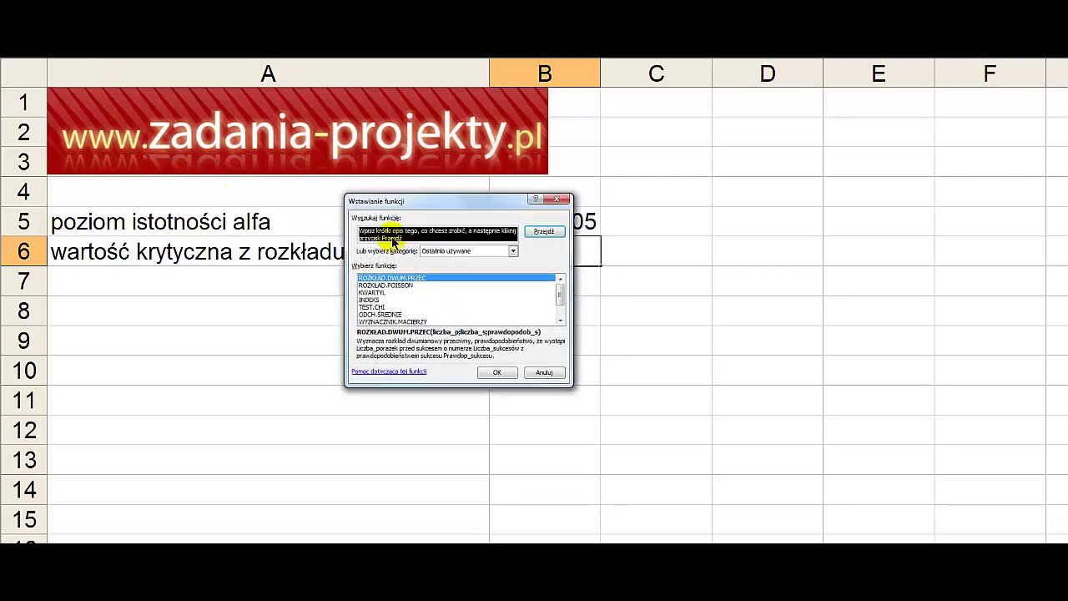
left_click(390, 240)
left_click(410, 236)
left_click_drag(412, 239, 216, 225)
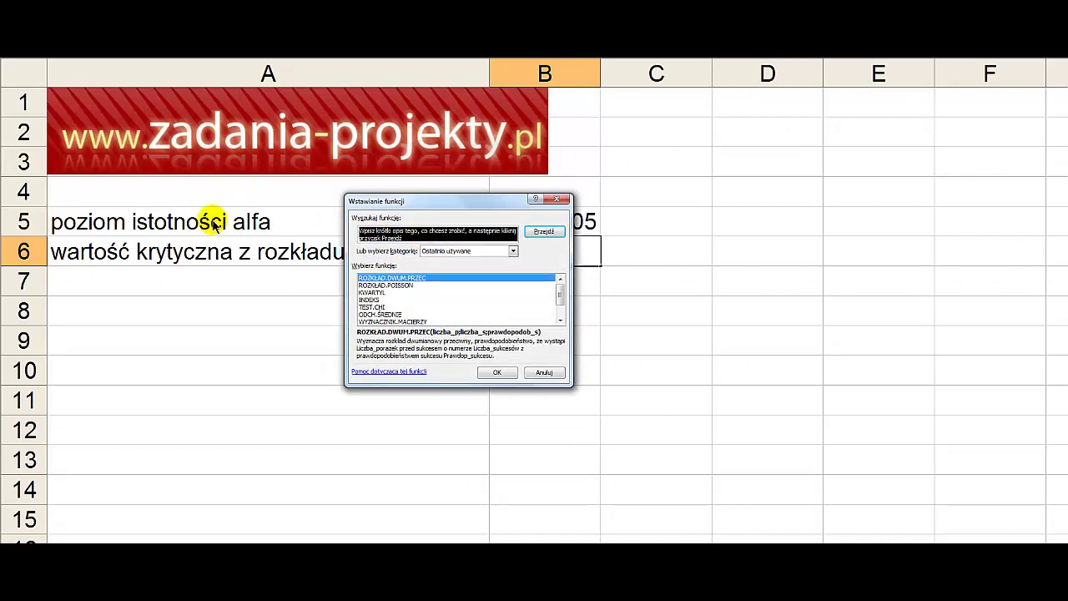
type("rozkład")
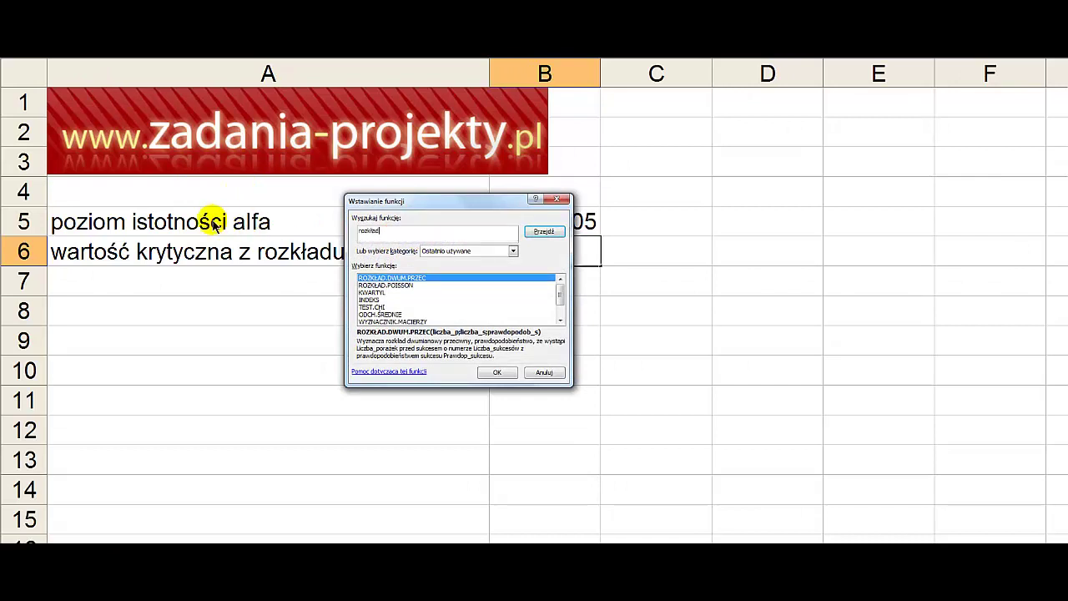
key("Return")
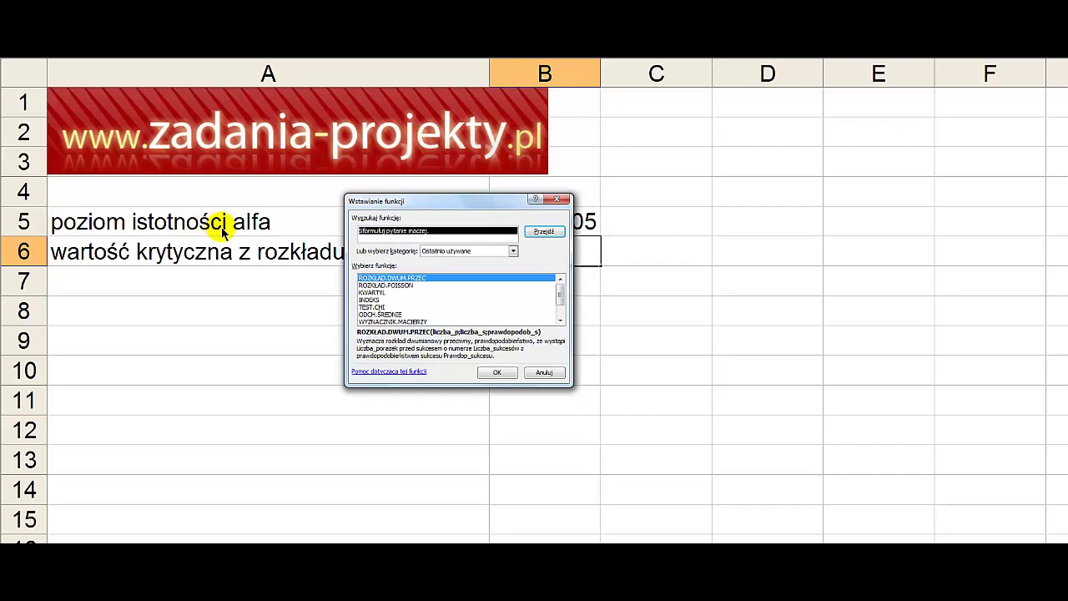
Show the Statistical category and read the KURTOZA and ROZKŁAD.CHI.ODW descriptions
left_click(461, 249)
left_click(451, 298)
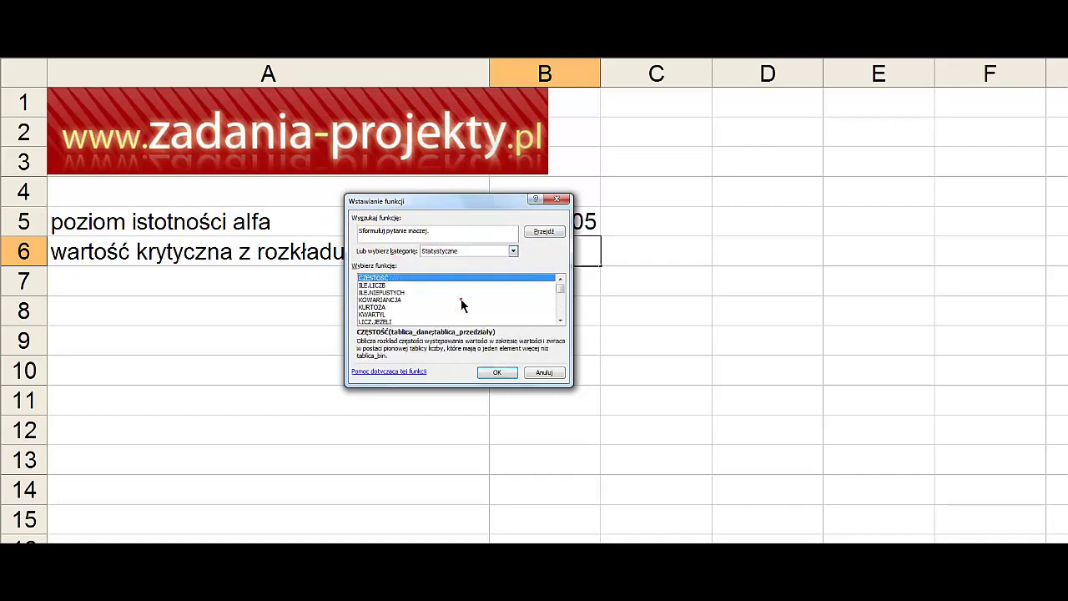
left_click(409, 306)
scroll(408, 304, "down", 10)
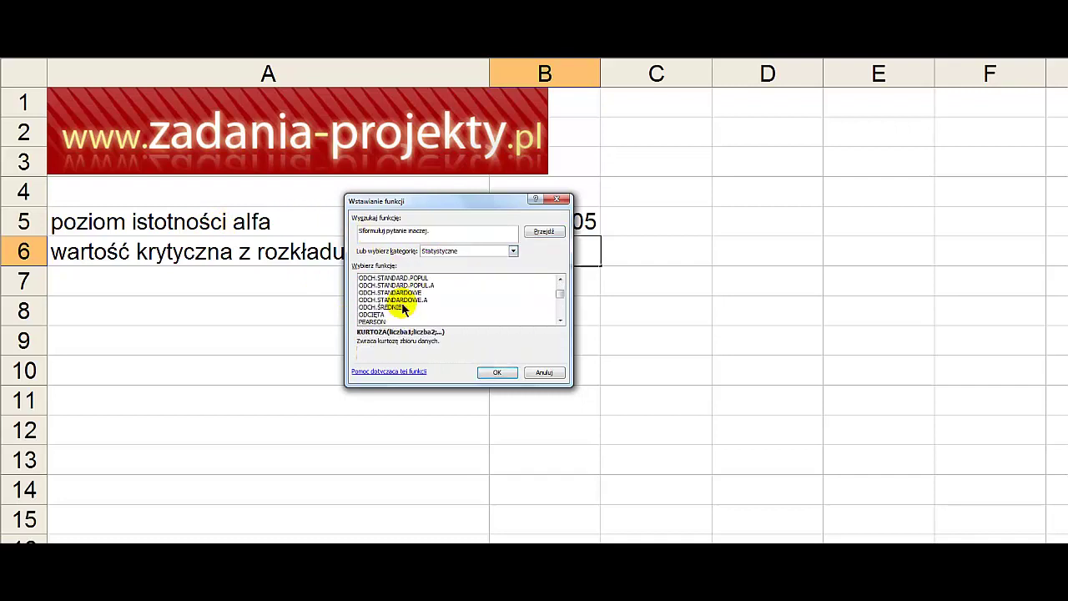
scroll(404, 309, "down", 2)
scroll(404, 310, "down", 1)
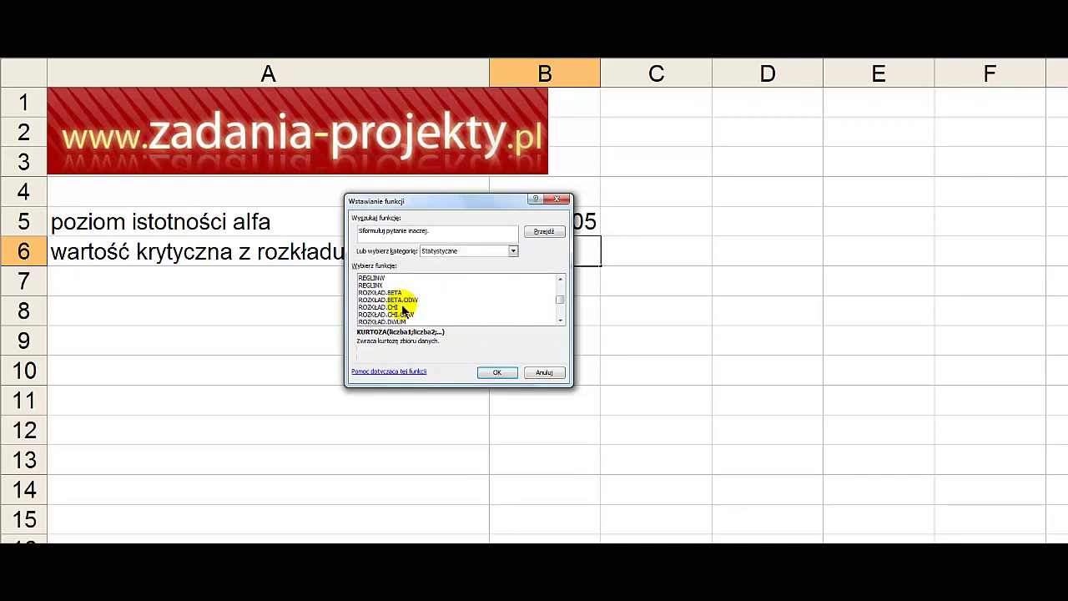
left_click(406, 315)
Scroll down to ROZKŁAD.NORMALNY.ODW, select it and confirm
scroll(405, 314, "down", 1)
scroll(405, 314, "down", 1)
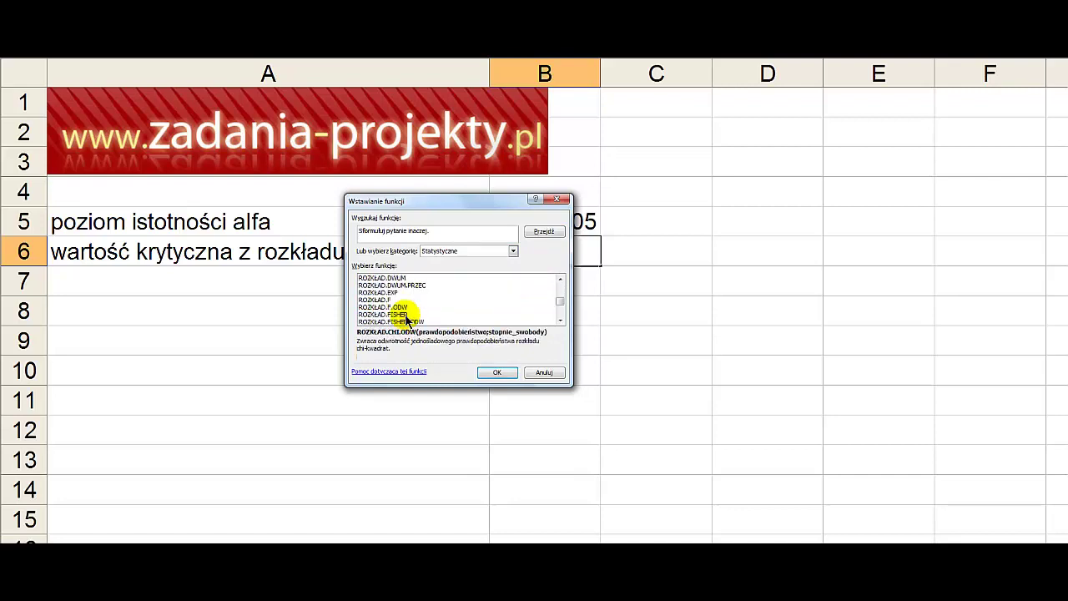
scroll(405, 316, "down", 1)
scroll(405, 316, "down", 1)
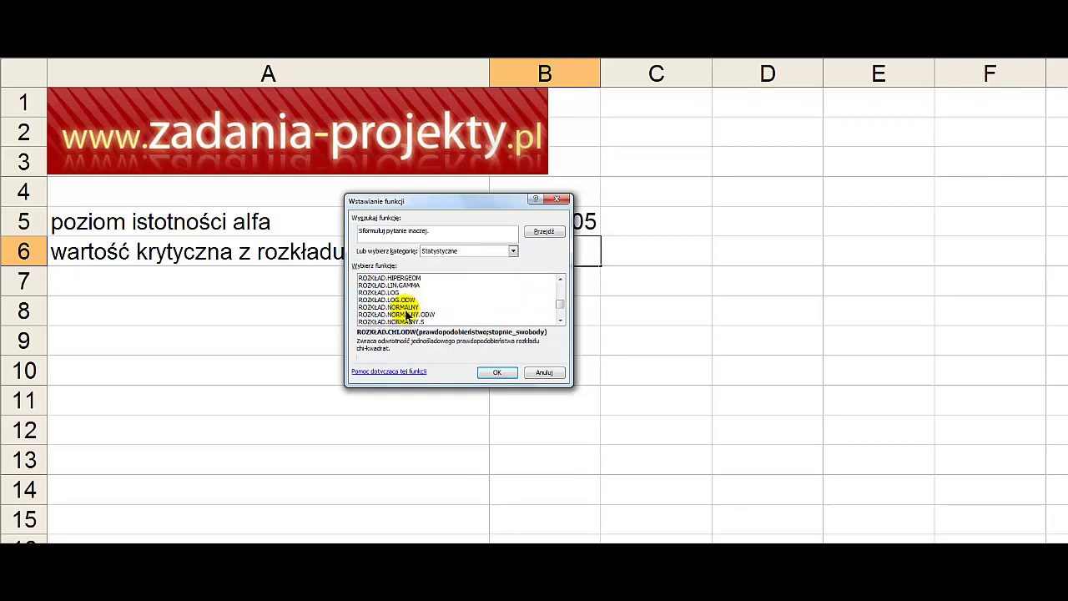
scroll(416, 318, "down", 1)
left_click(417, 314)
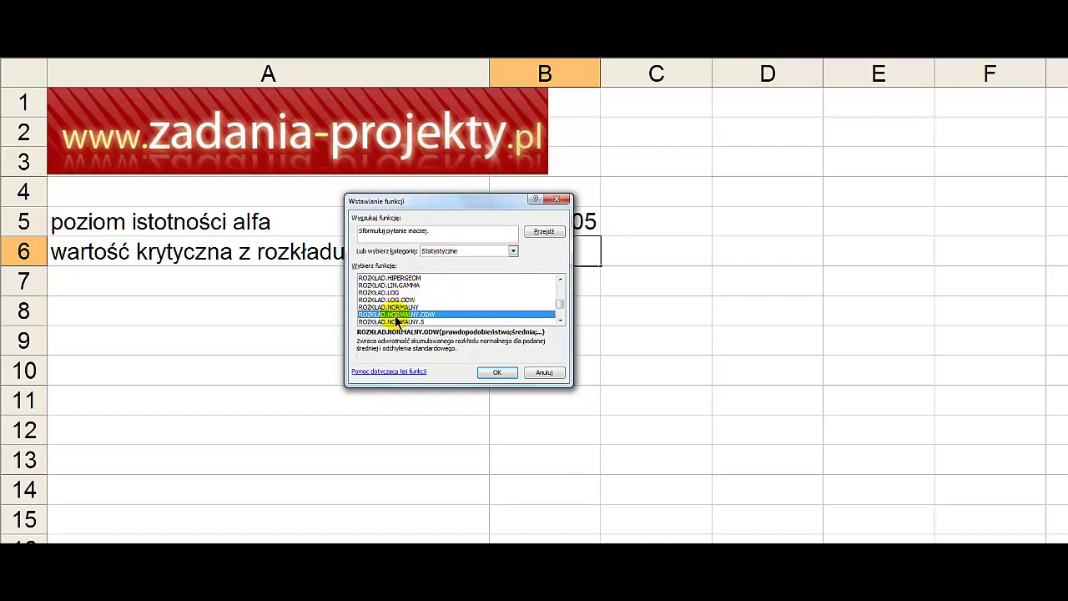
left_click(495, 377)
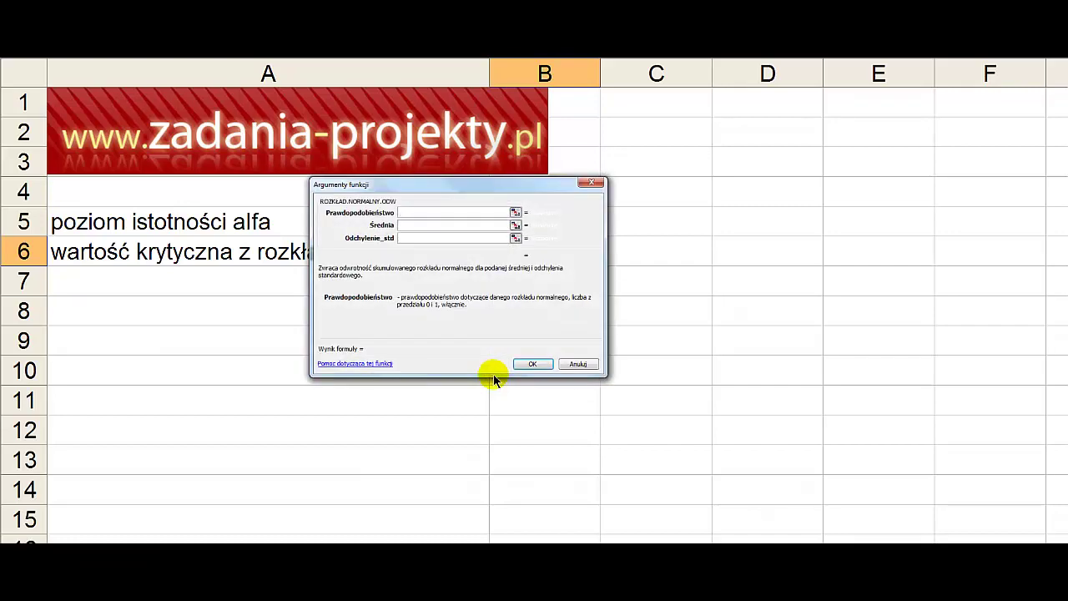
Move the dialog off cells B5–B6 and fill in arguments 0,05, 0 and 1
left_click_drag(401, 191, 440, 336)
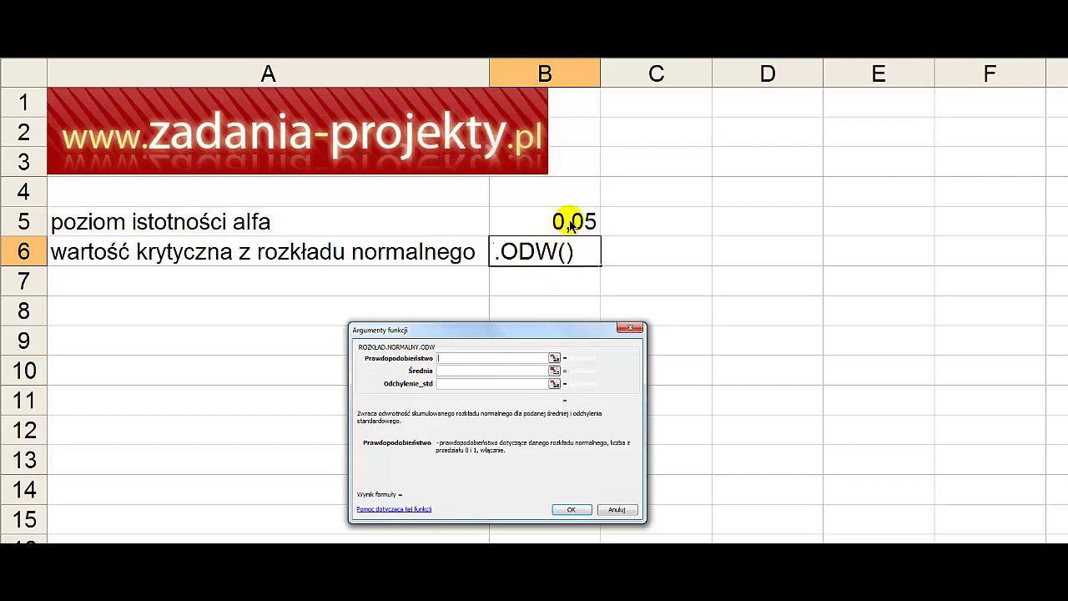
type("0,0")
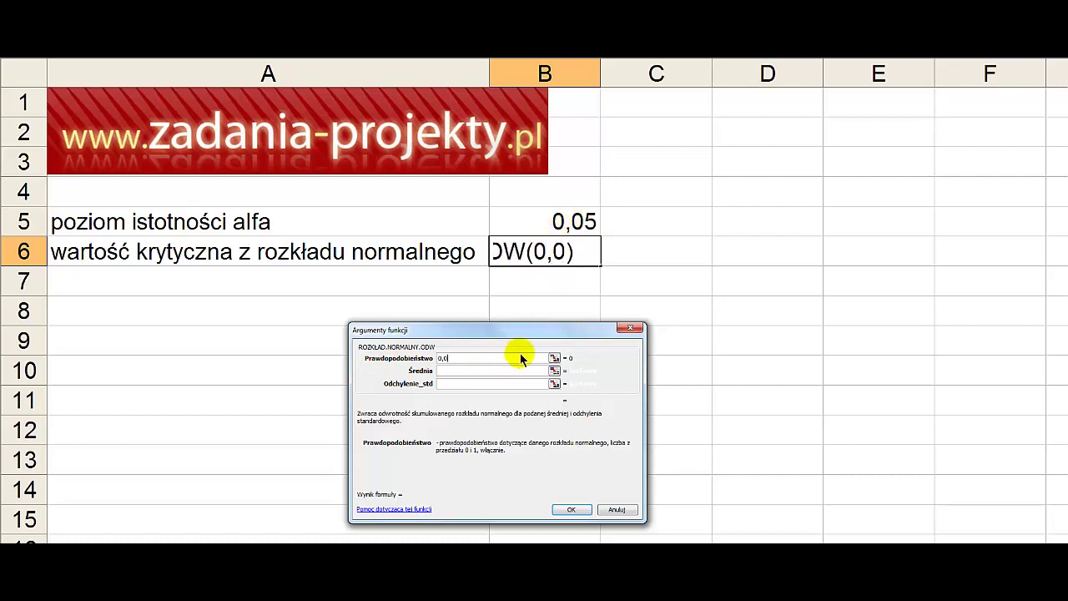
type("5")
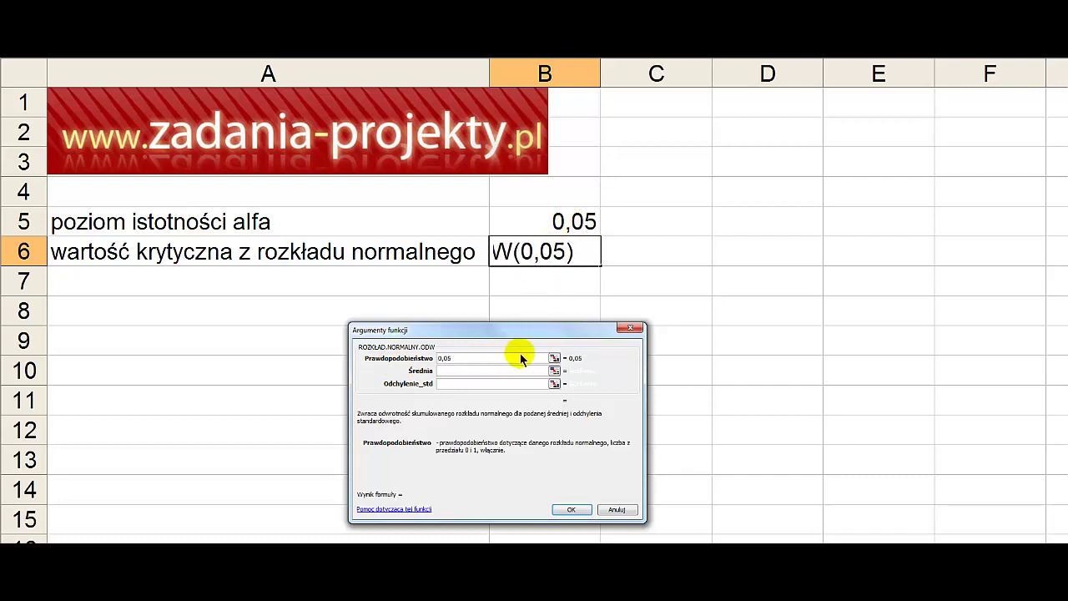
key("Tab")
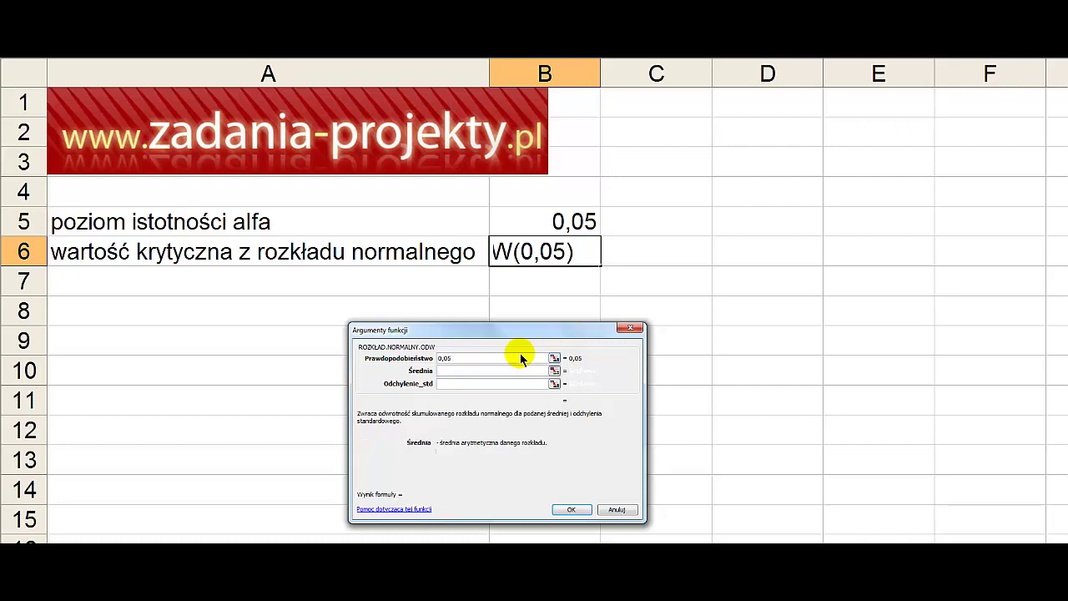
type("0")
key("Tab")
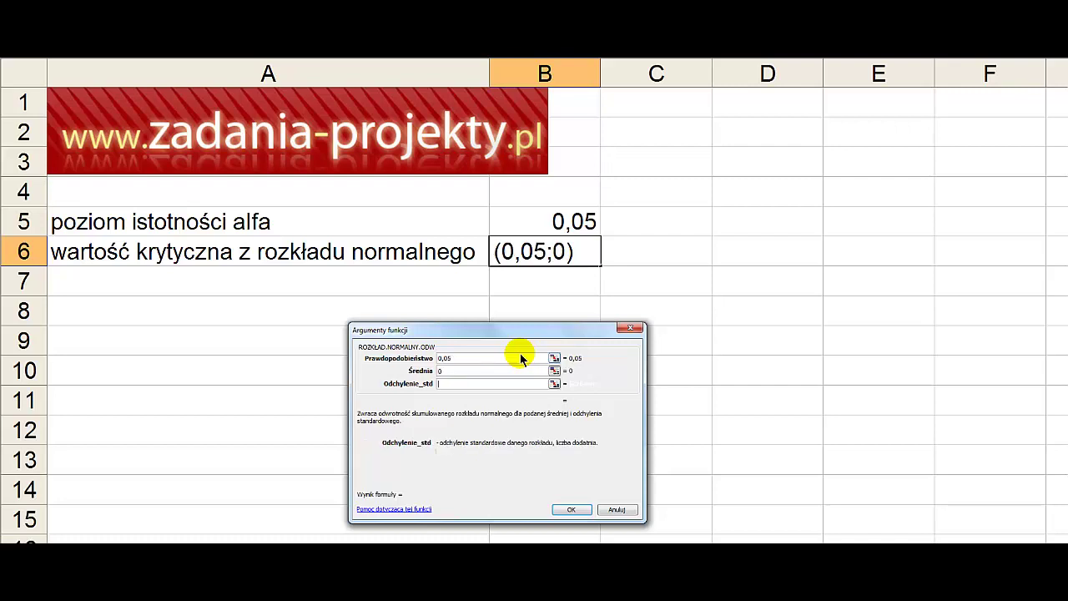
type("1")
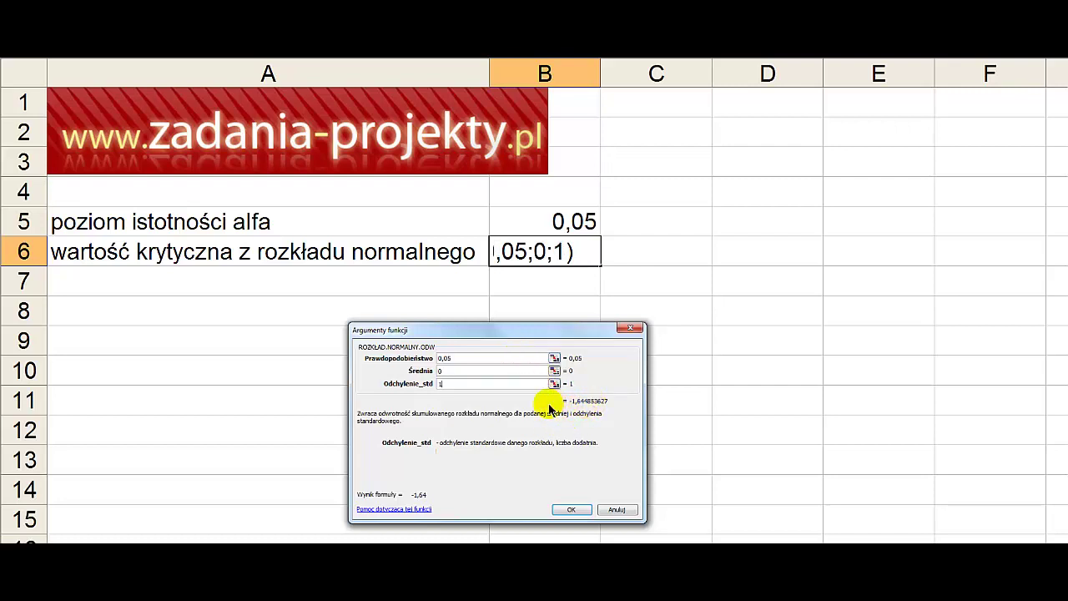
Replace the 0,05 probability with 1-0,05/2, briefly trying 0,975 instead
left_click(456, 361)
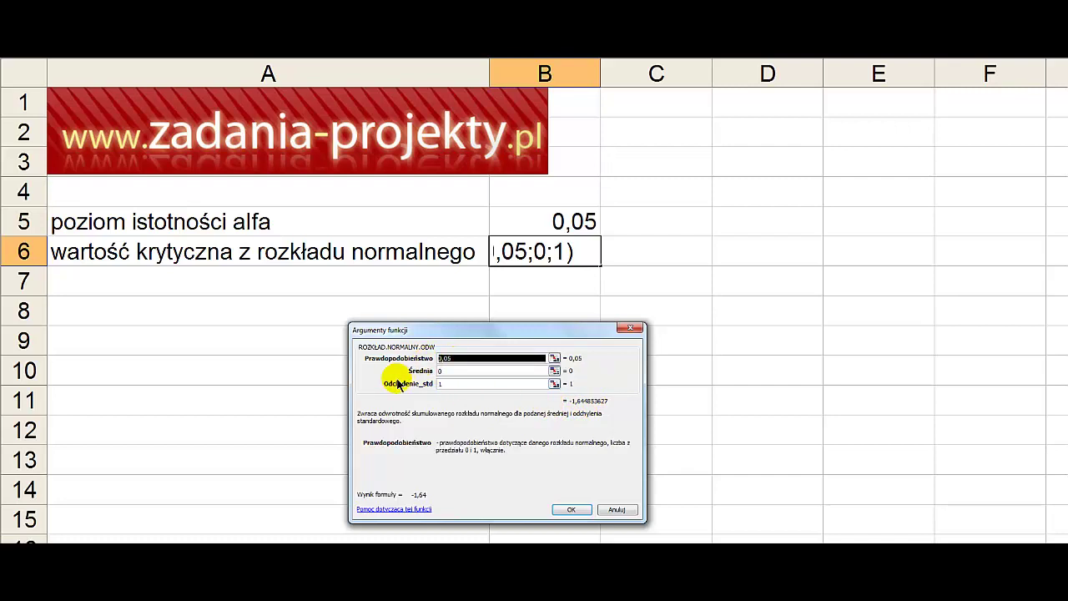
key("Delete")
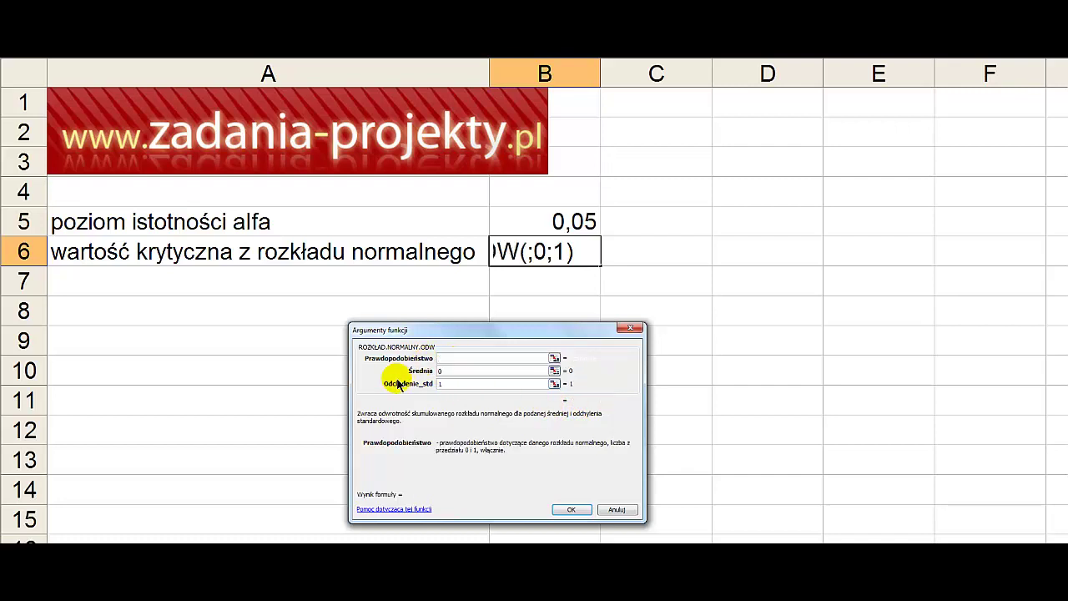
type("1-")
type("0,05")
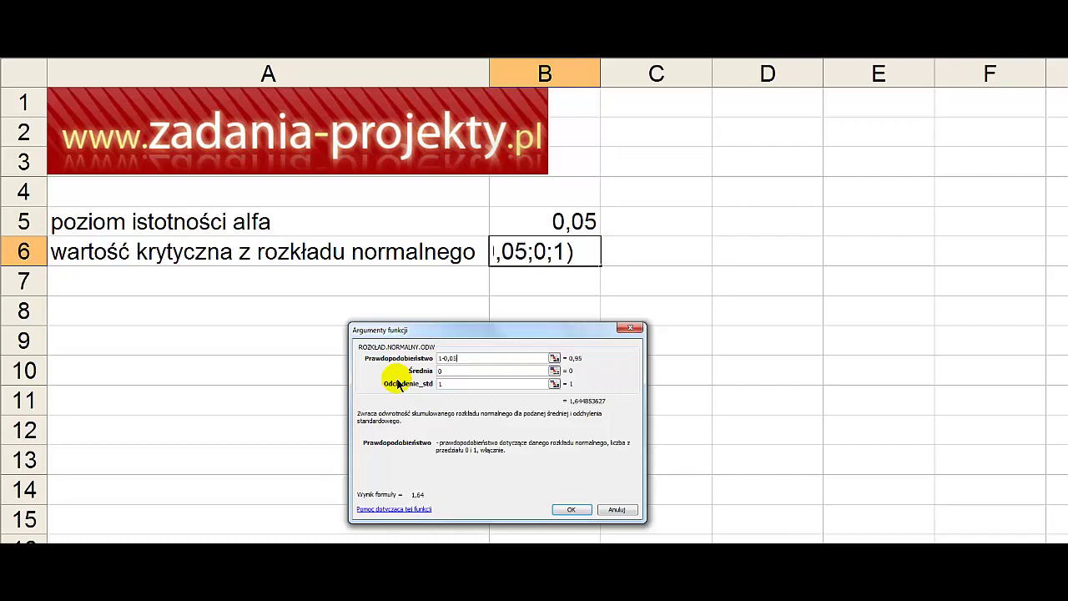
type("/2")
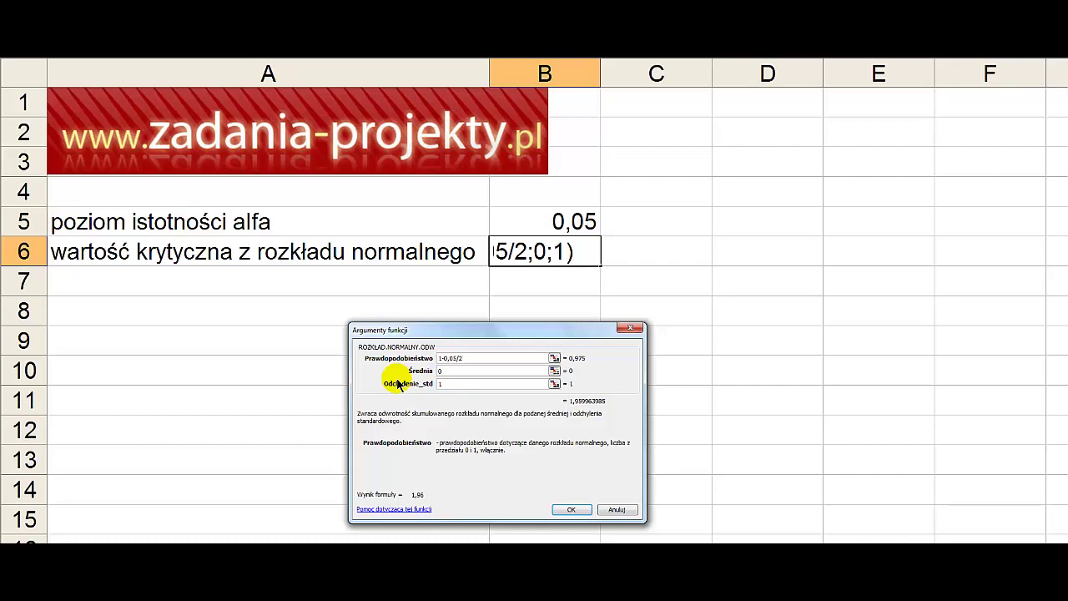
key("BackSpace")
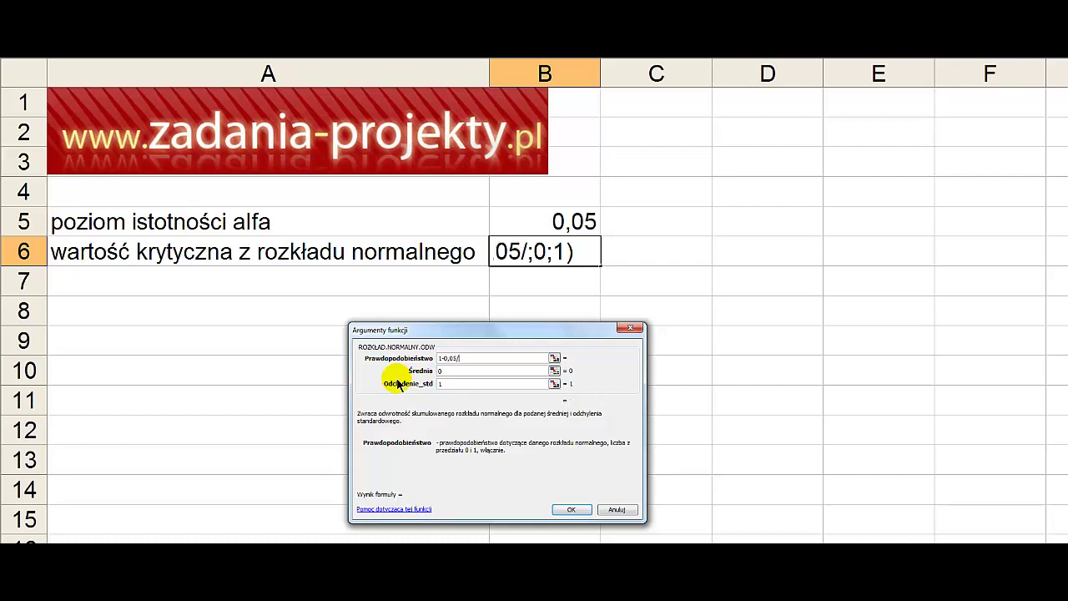
key("BackSpace")
key("BackSpace")
key("BackSpace")
type("0,")
type("975")
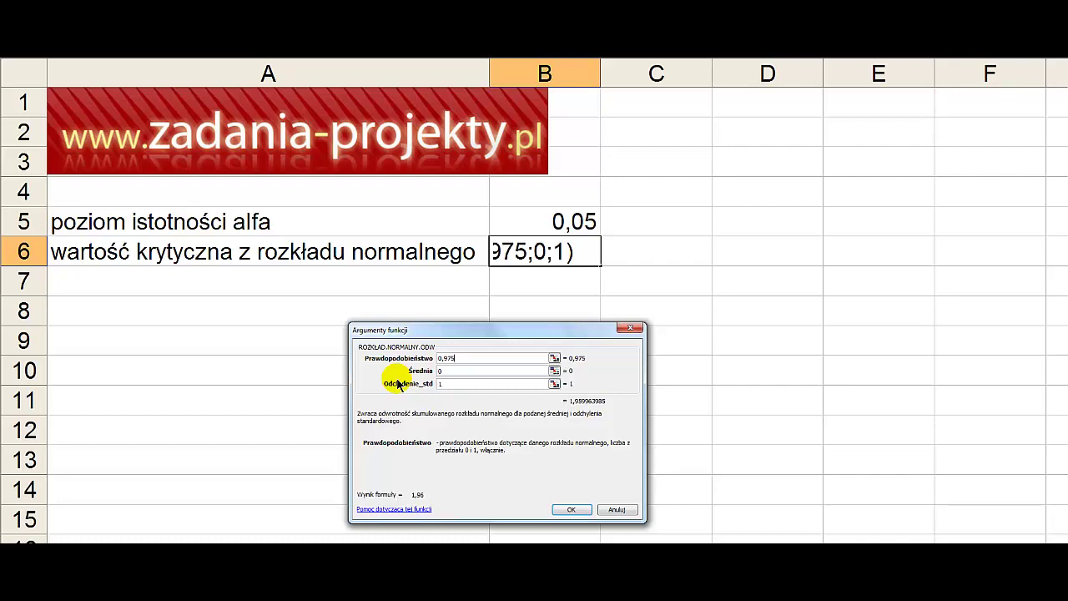
key("BackSpace")
key("BackSpace")
key("BackSpace")
key("BackSpace")
key("BackSpace")
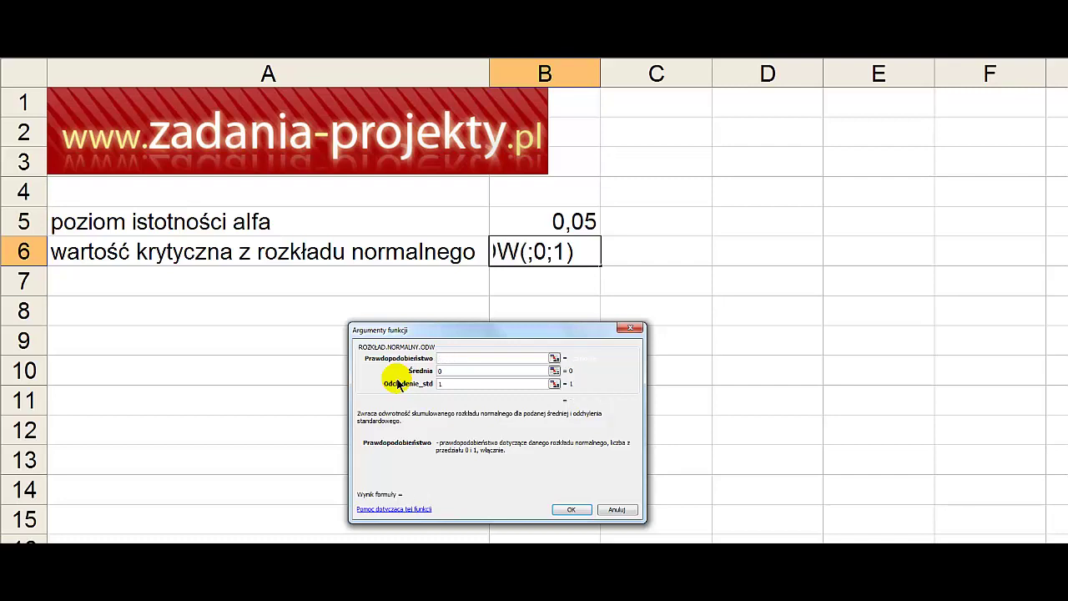
type("1")
type("-0,05")
type("/")
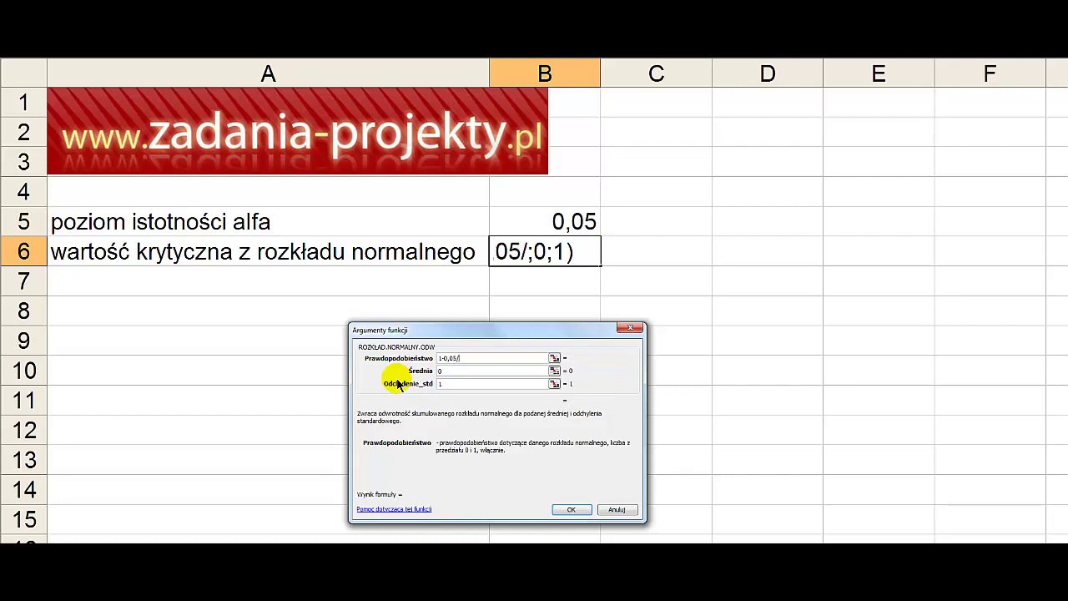
type("2")
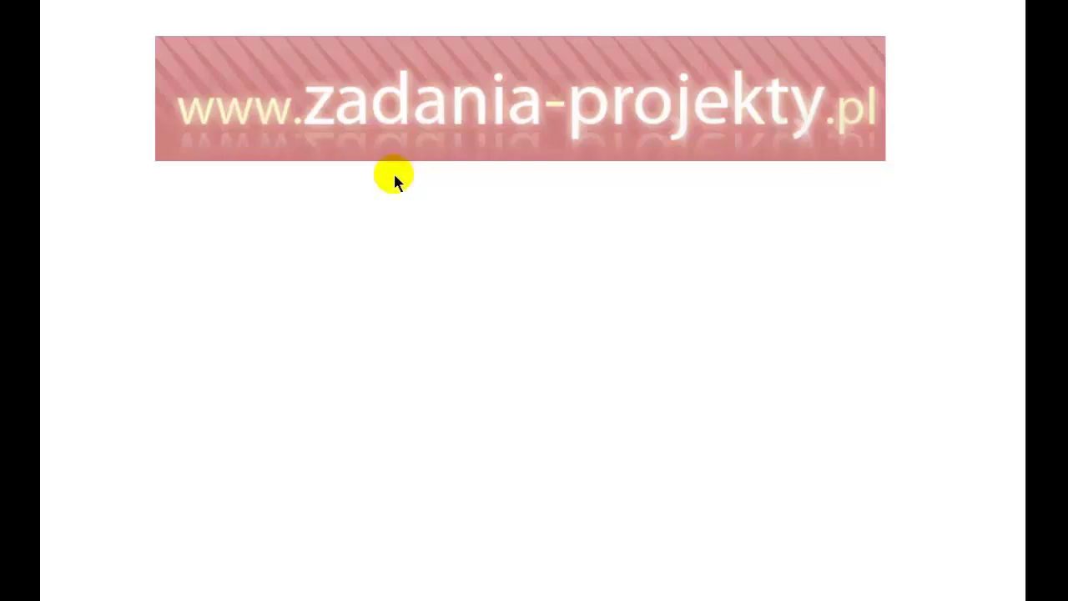
Paste the contact e-mail hyperlink block below the zadania-projekty banner
key("ctrl+v")
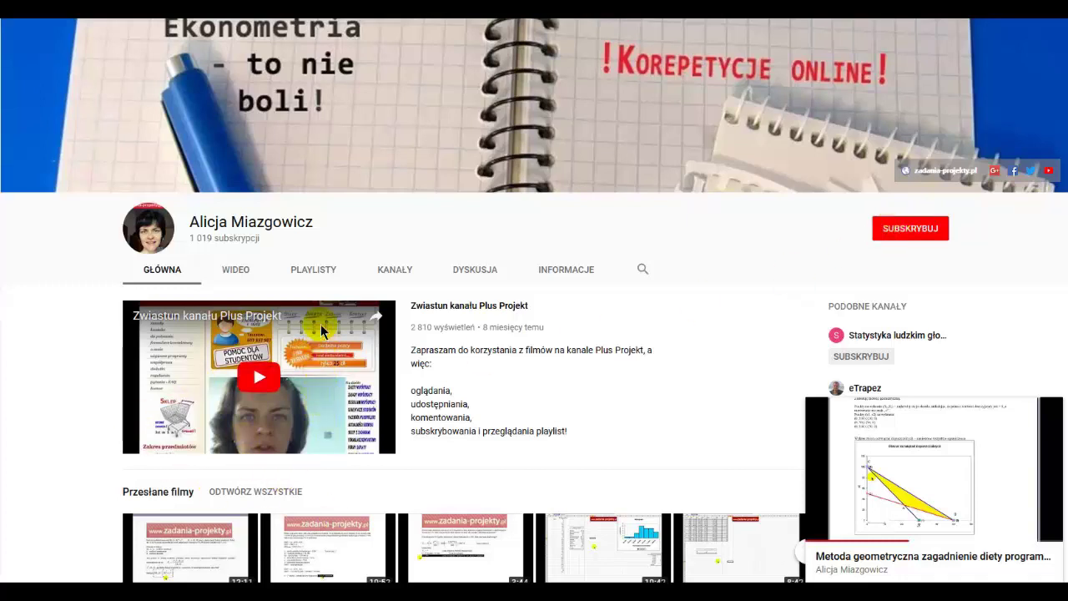
Go to the channel's uploaded videos, then scroll down to a video's comment box
left_click(246, 273)
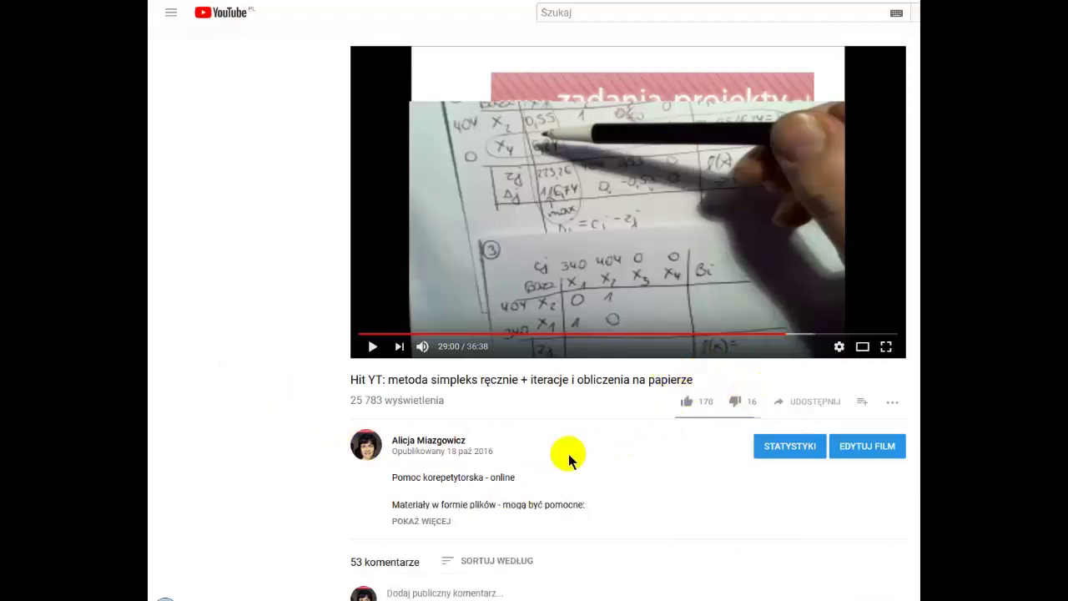
scroll(154, 297, "down", 4)
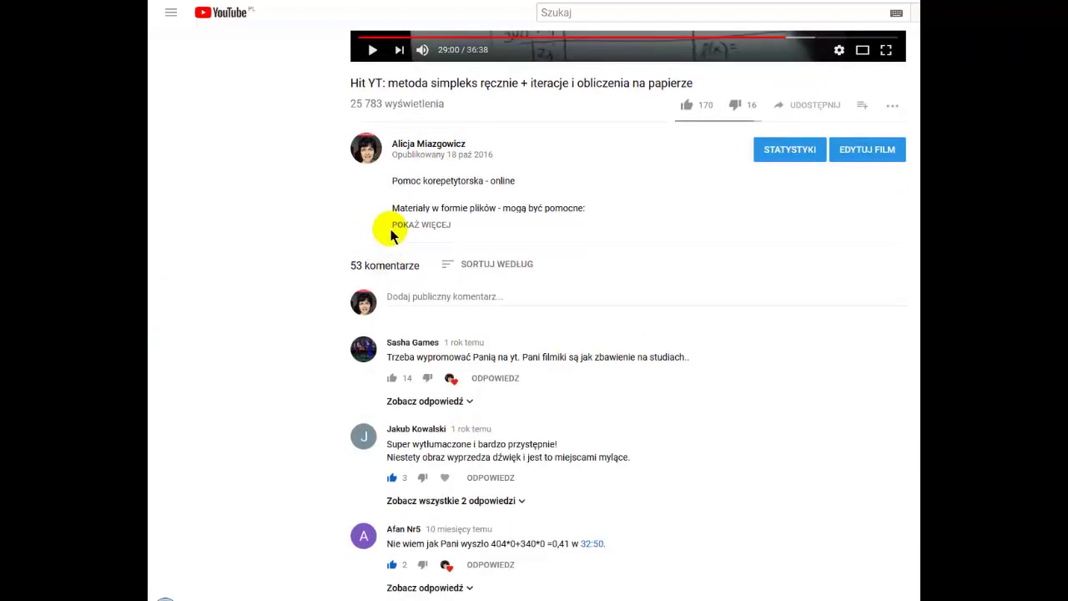
left_click(419, 298)
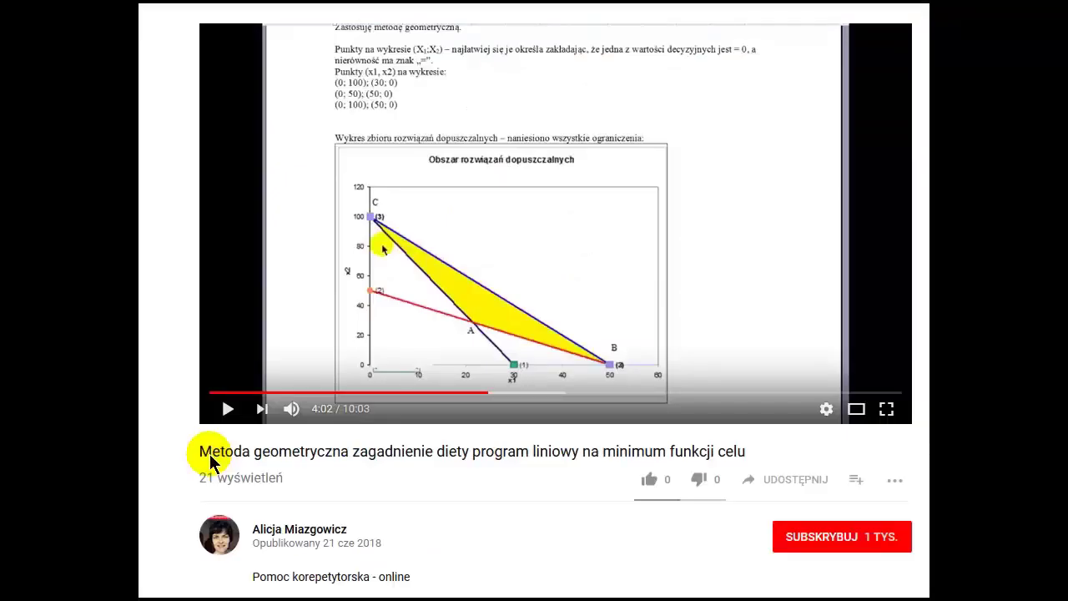
Highlight part of the video title, then open and dismiss the player's context menu
left_click_drag(211, 460, 427, 460)
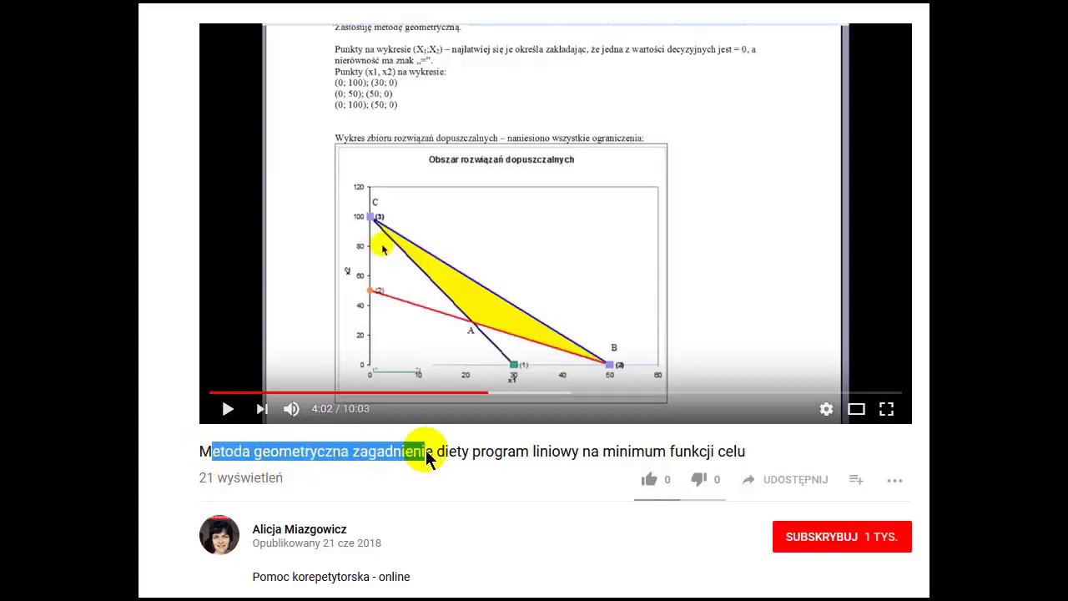
right_click(387, 143)
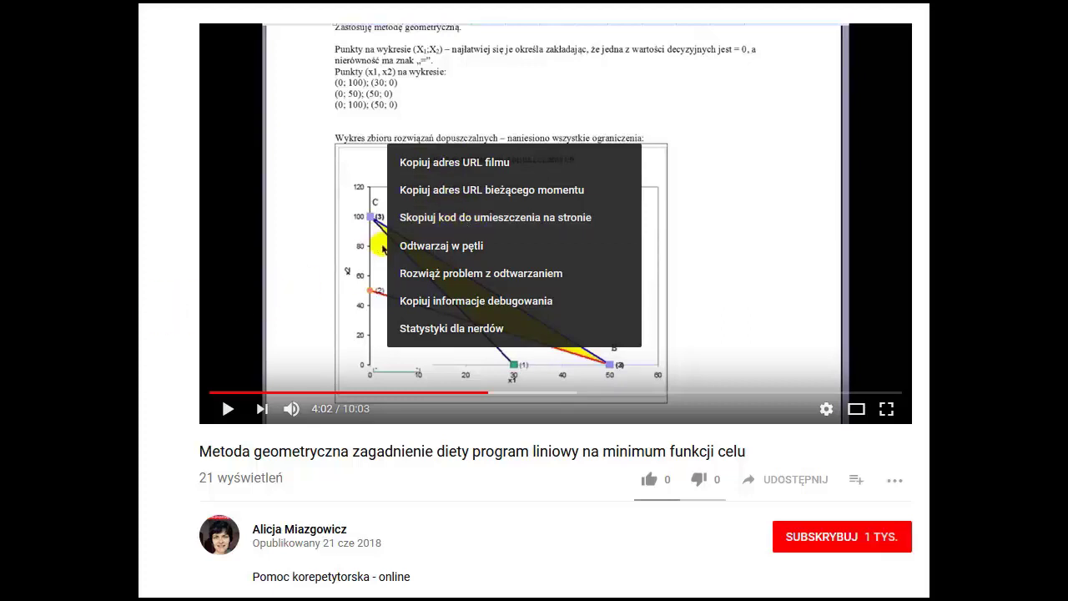
left_click(319, 453)
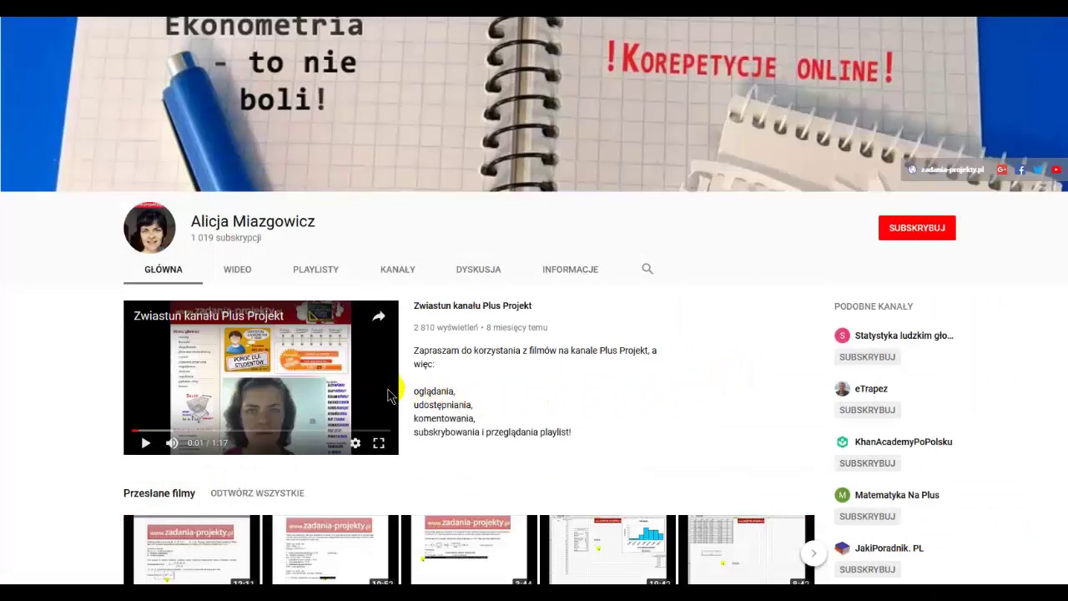
Switch to the WIDEO tab and scroll past uploads like 'Centralne twierdzenie graniczne CTG dla sumy'
left_click(237, 269)
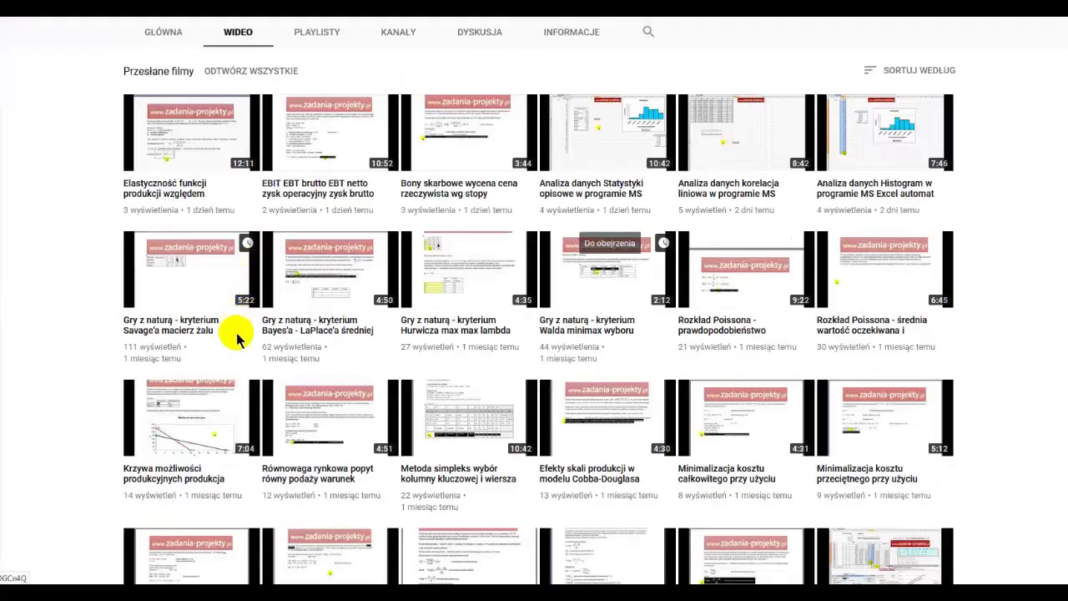
scroll(424, 341, "down", 2)
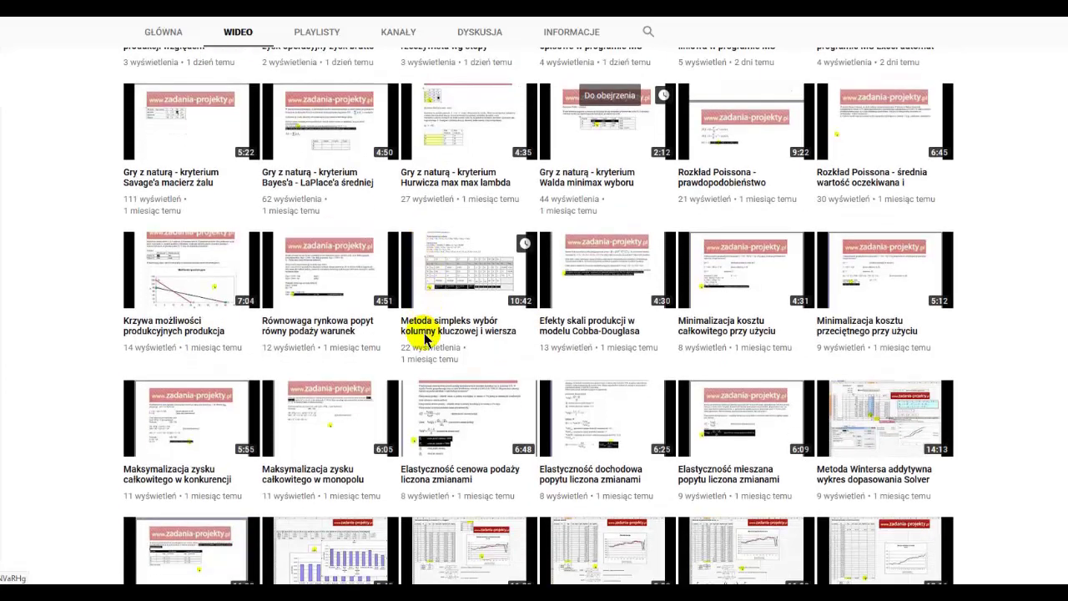
scroll(424, 338, "down", 2)
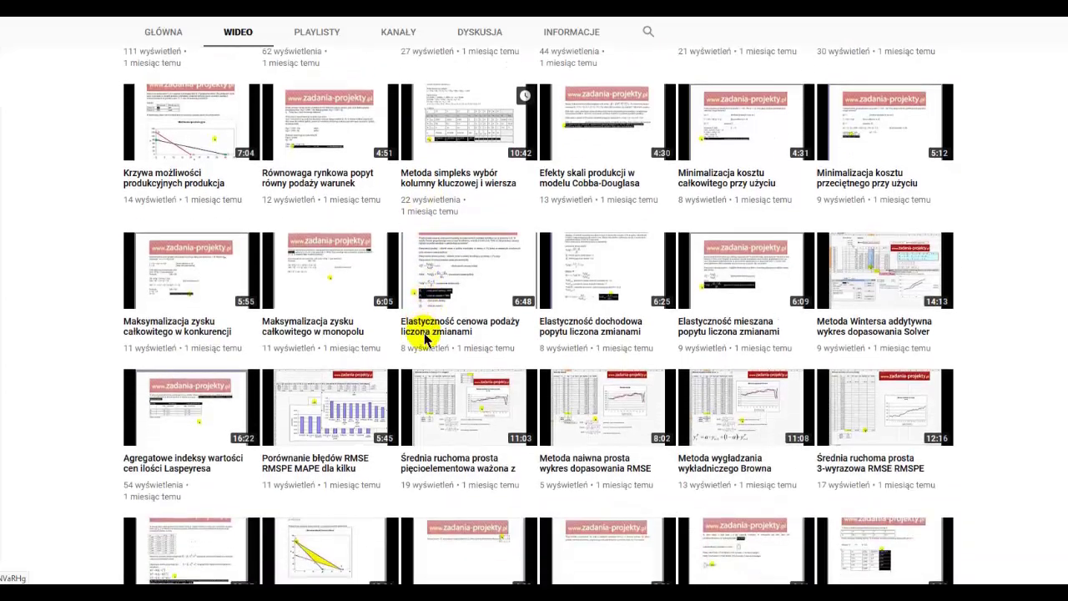
scroll(424, 338, "down", 2)
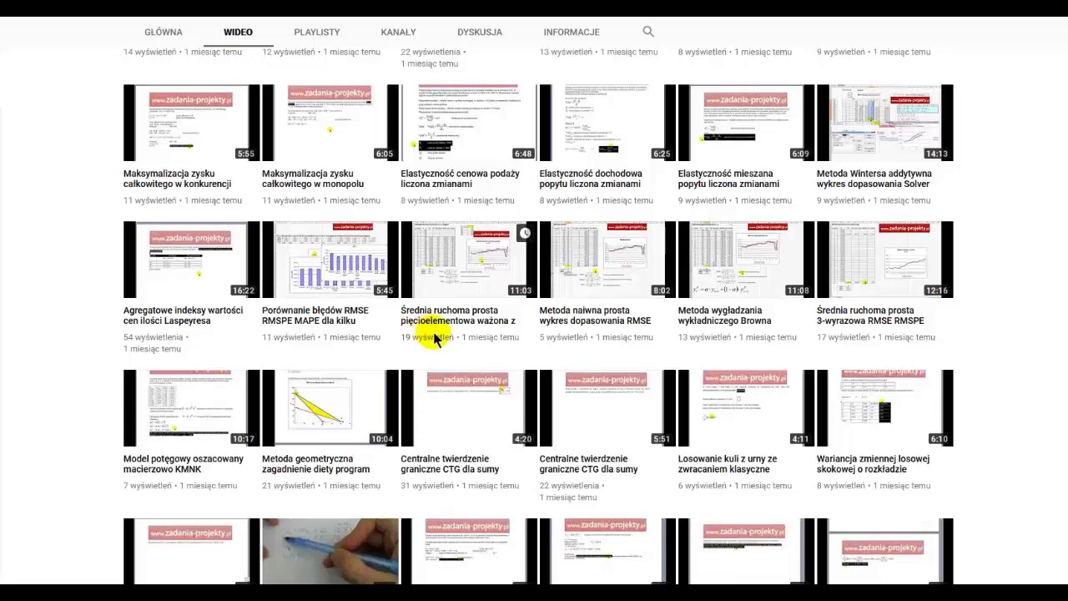
scroll(434, 338, "down", 1)
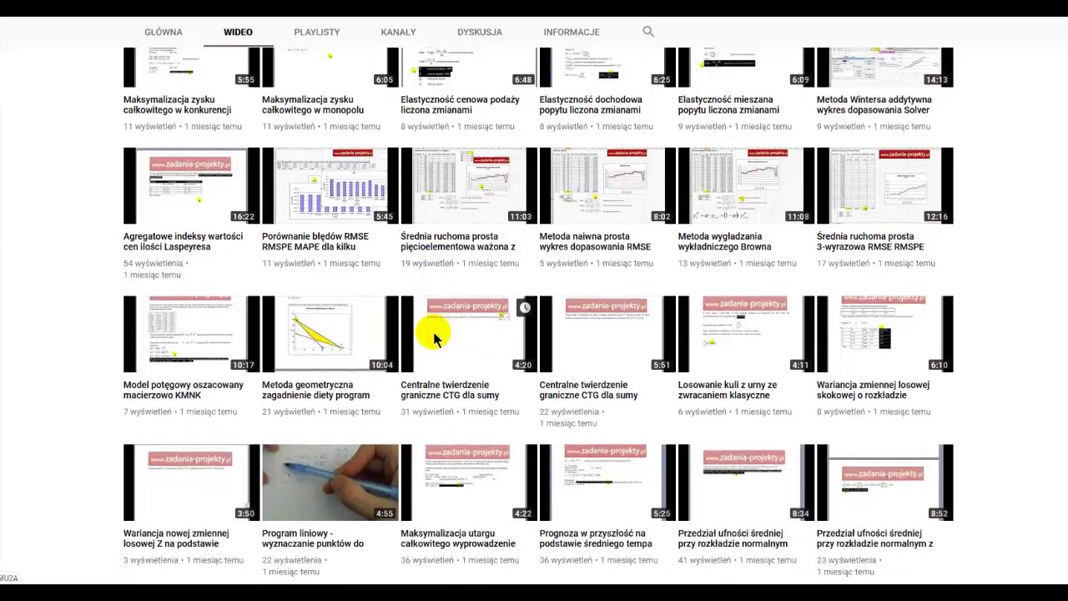